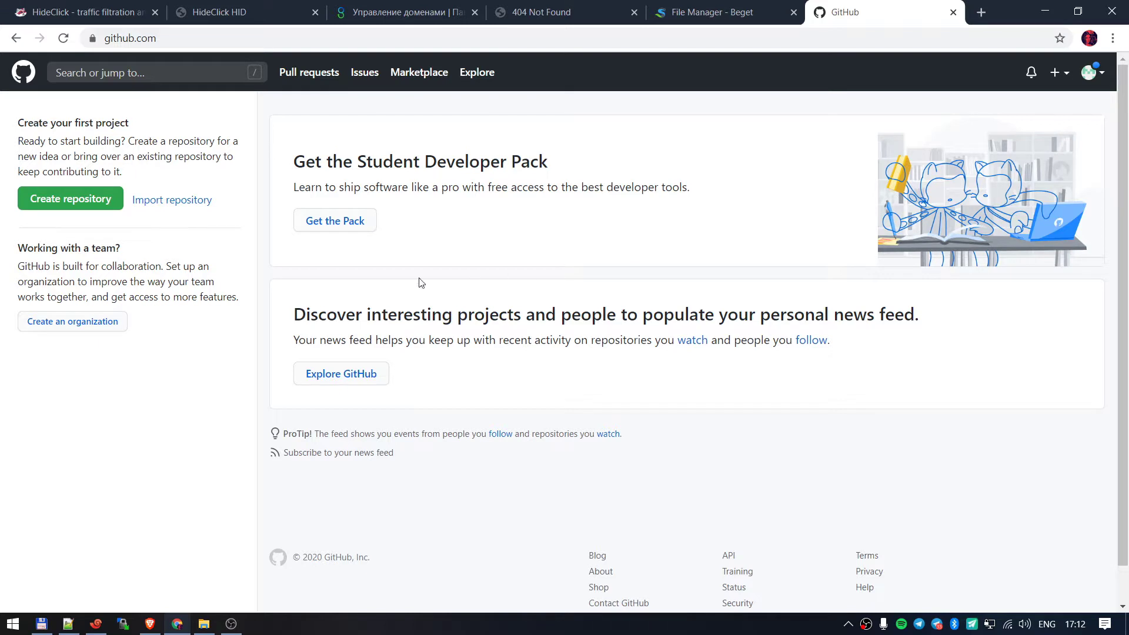
# Step: Create a new public GitHub repository named hidetest
pyautogui.click(62, 200)
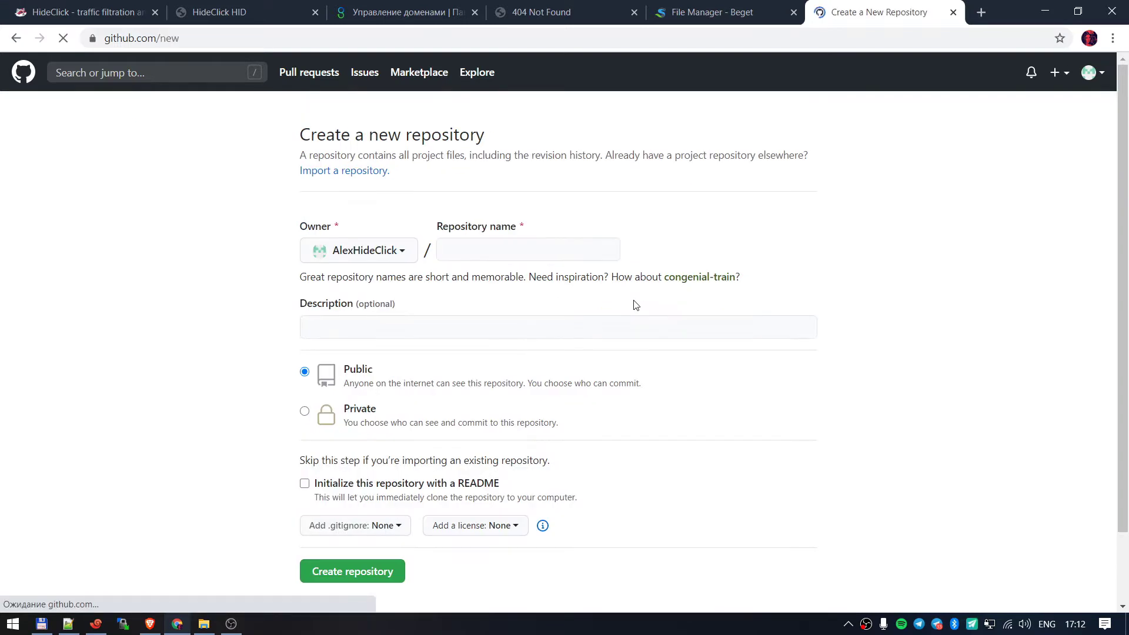
pyautogui.click(532, 256)
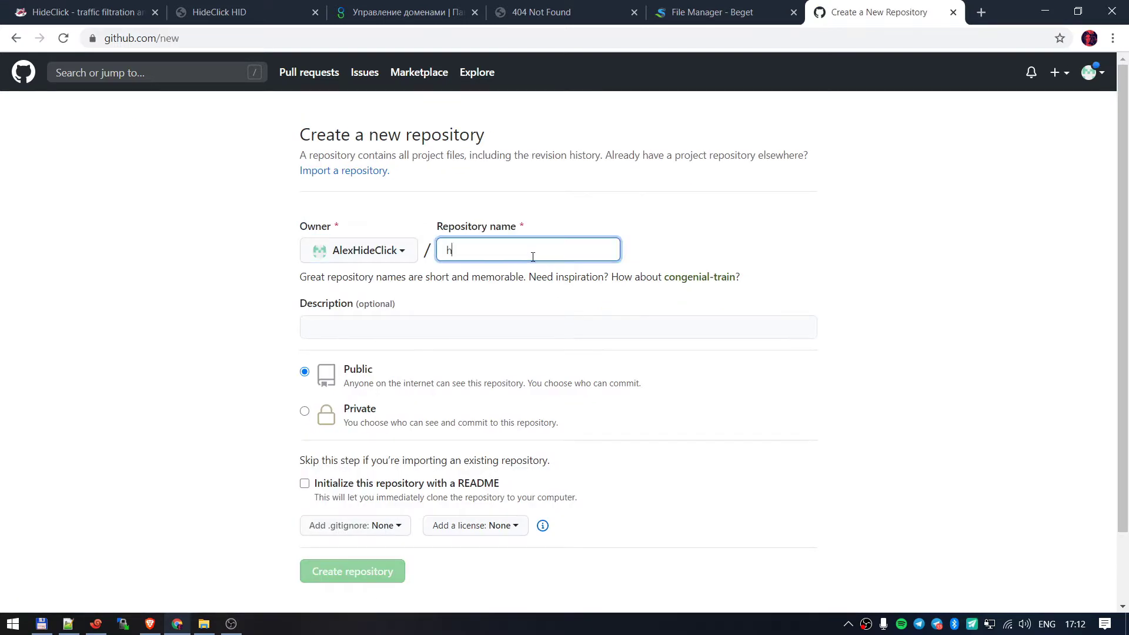
pyautogui.write('hideted')
pyautogui.press('BackSpace')
pyautogui.write('st')
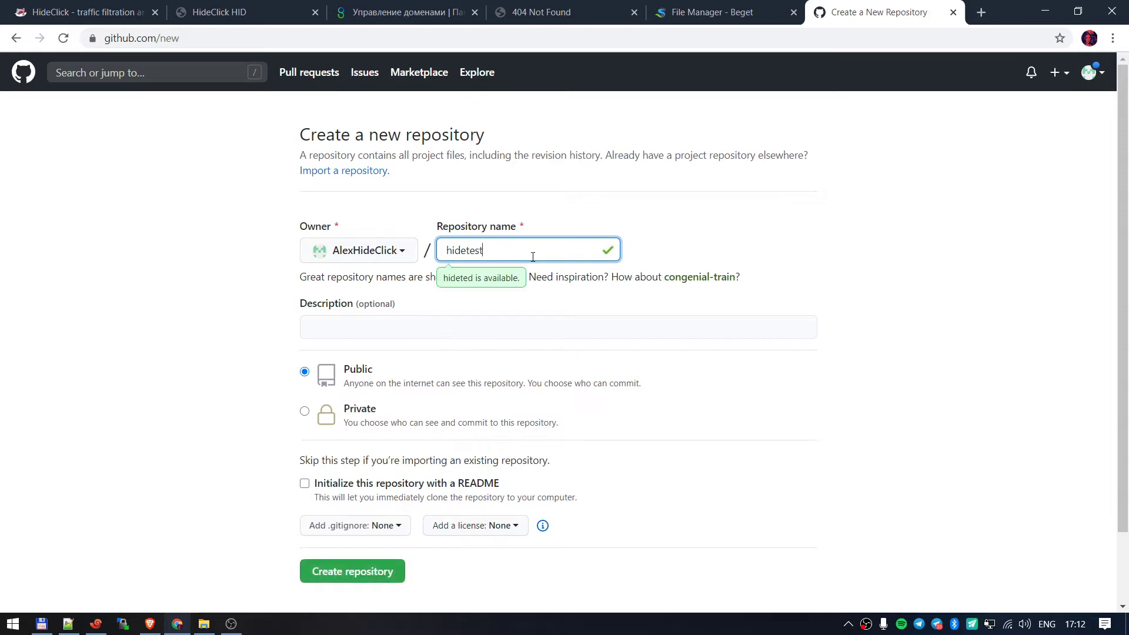
pyautogui.scroll(-3, 529, 411)
pyautogui.click(382, 487)
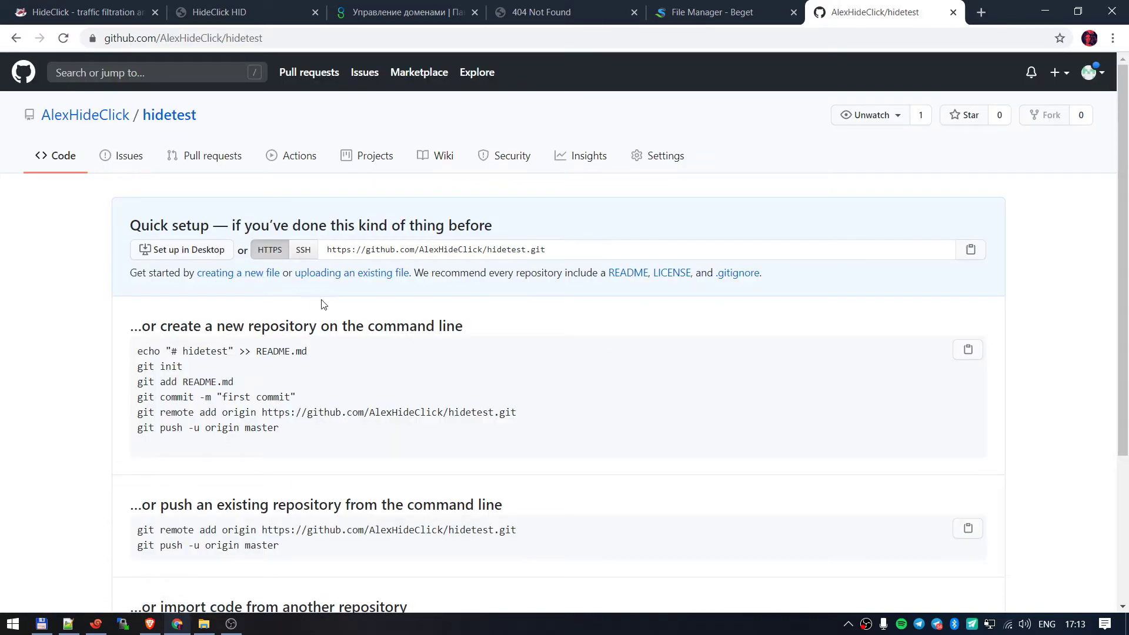
# Step: Add all files and folders from startbootstrap-heroic-features-master to the hidetest repository's file upload
pyautogui.click(359, 279)
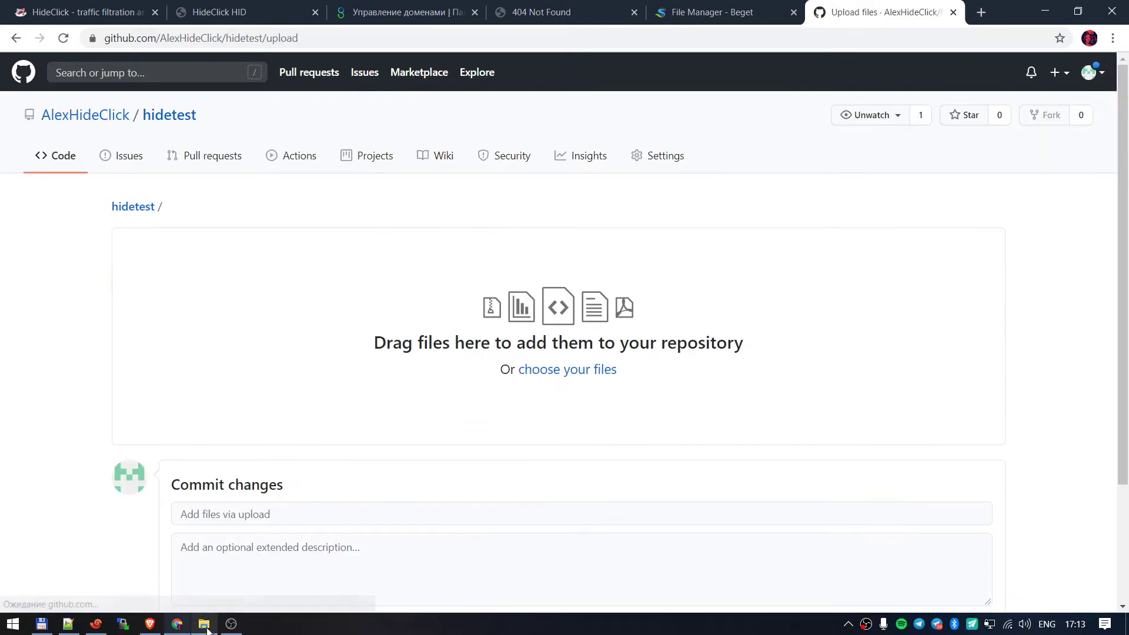
pyautogui.click(204, 623)
pyautogui.moveTo(766, 352); pyautogui.dragTo(641, 154)
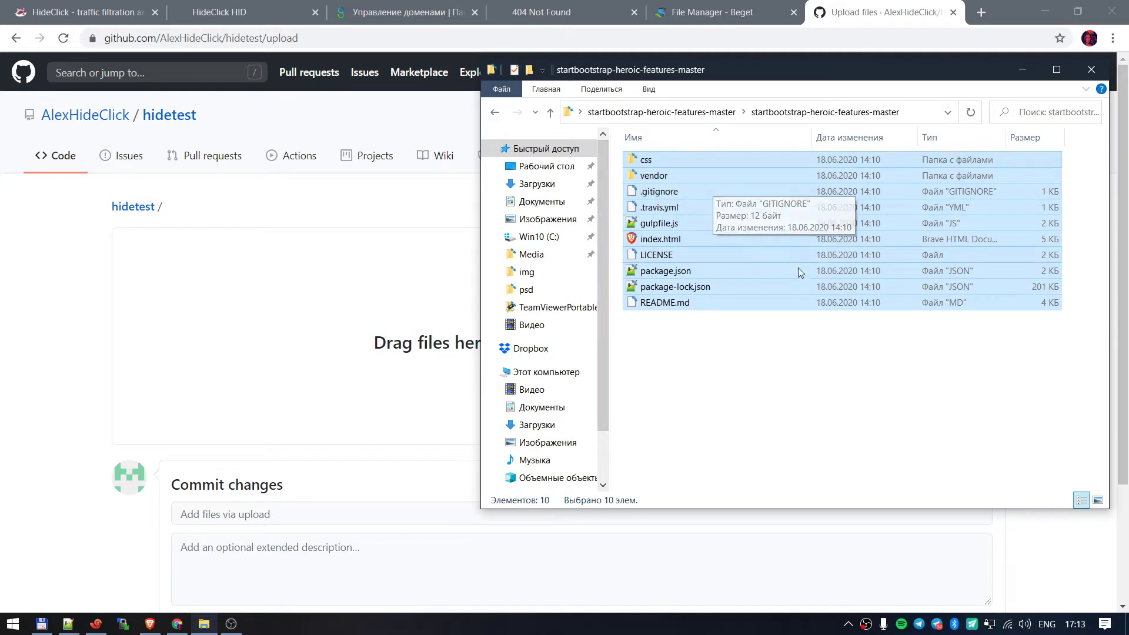
pyautogui.moveTo(717, 230); pyautogui.dragTo(445, 313)
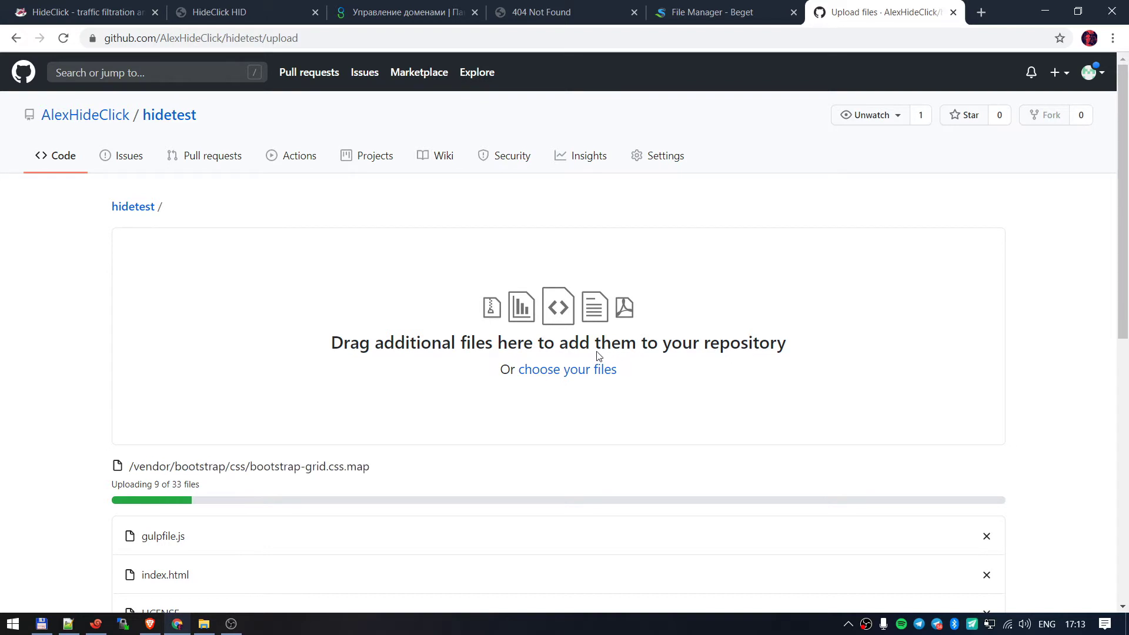
# Step: Switch to the Beget file manager and copy the ../7evenrp.ru part of the public_html folder path
pyautogui.click(714, 12)
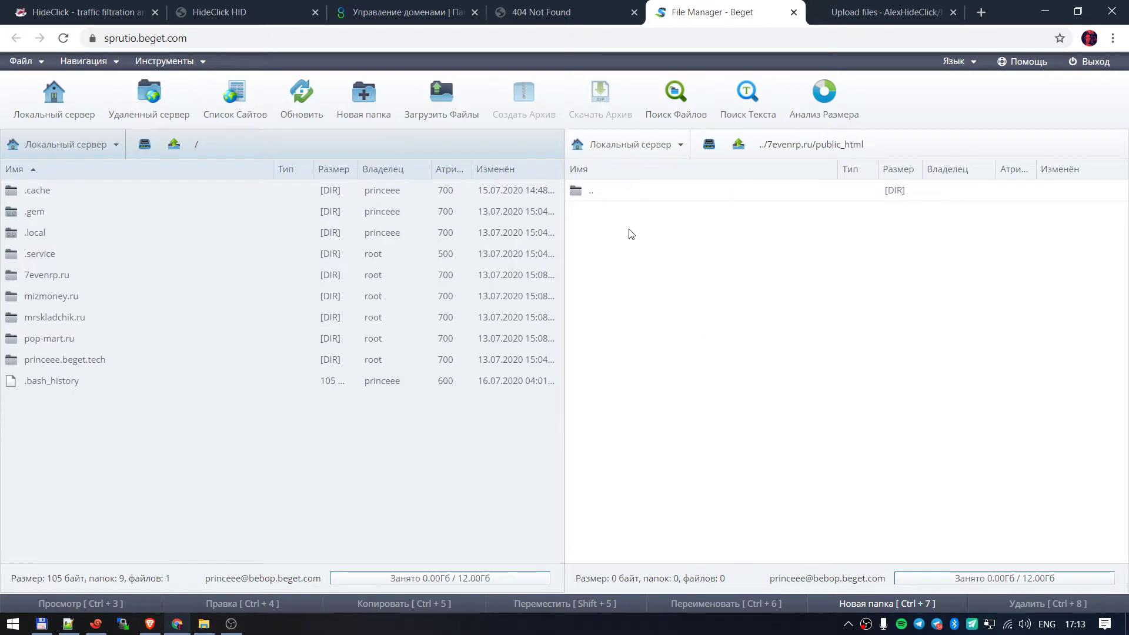
pyautogui.click(876, 144)
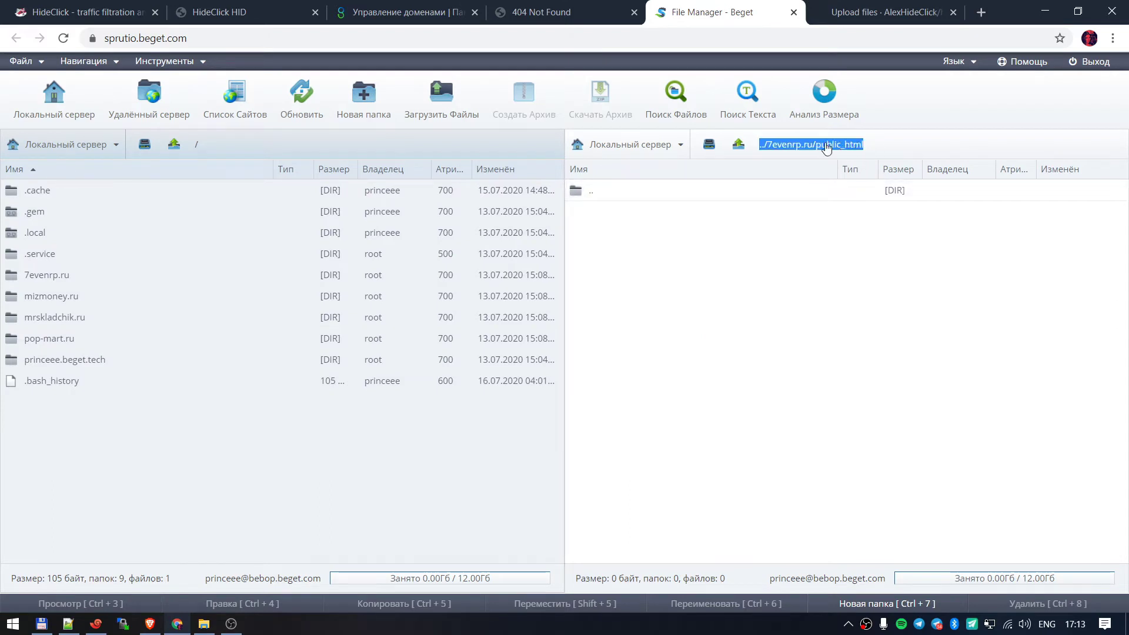
pyautogui.moveTo(760, 144); pyautogui.dragTo(813, 150)
pyautogui.hotkey('ctrl', 'c')
pyautogui.click(235, 12)
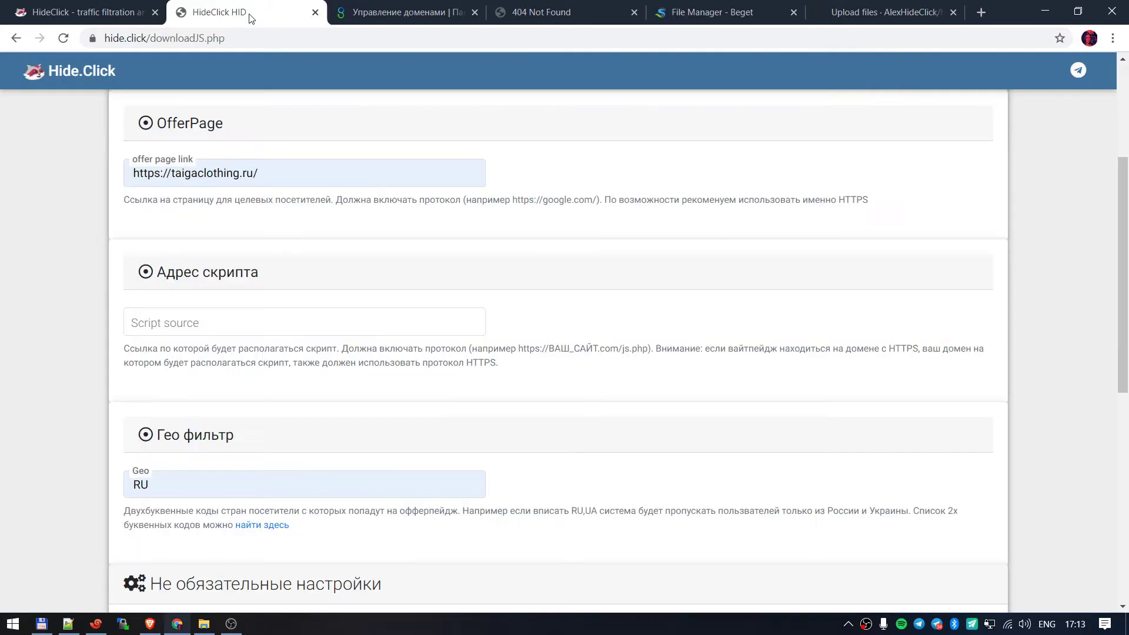
pyautogui.click(278, 323)
pyautogui.hotkey('ctrl', 'v')
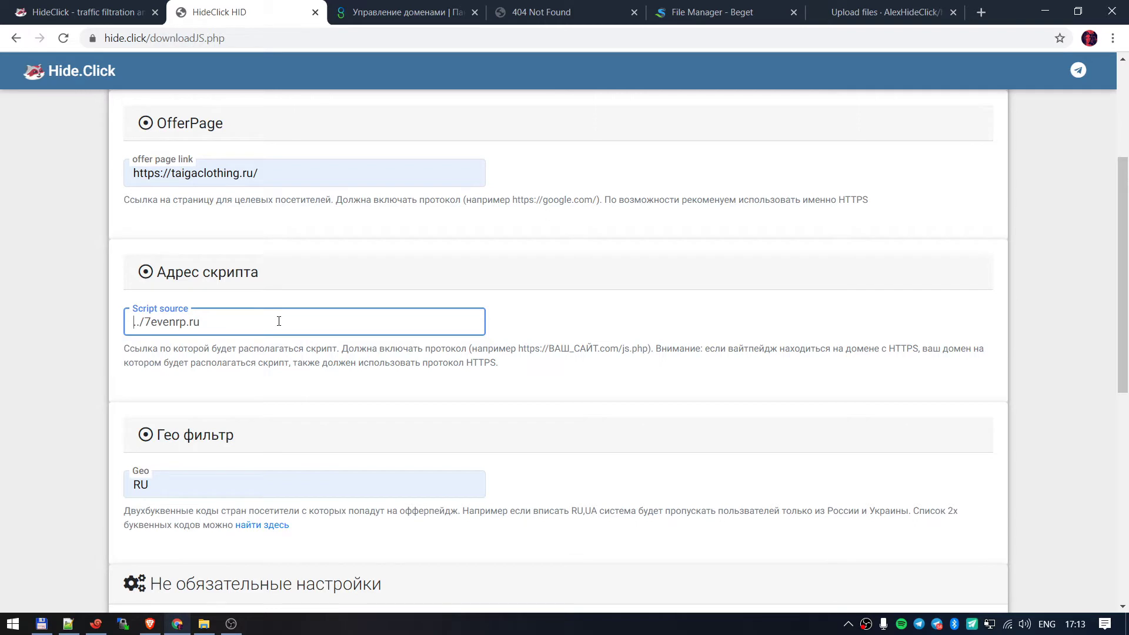
pyautogui.press('Home')
pyautogui.press('Delete')
pyautogui.press('Delete')
pyautogui.press('Delete')
pyautogui.write('https://7evenrp.ru/s')
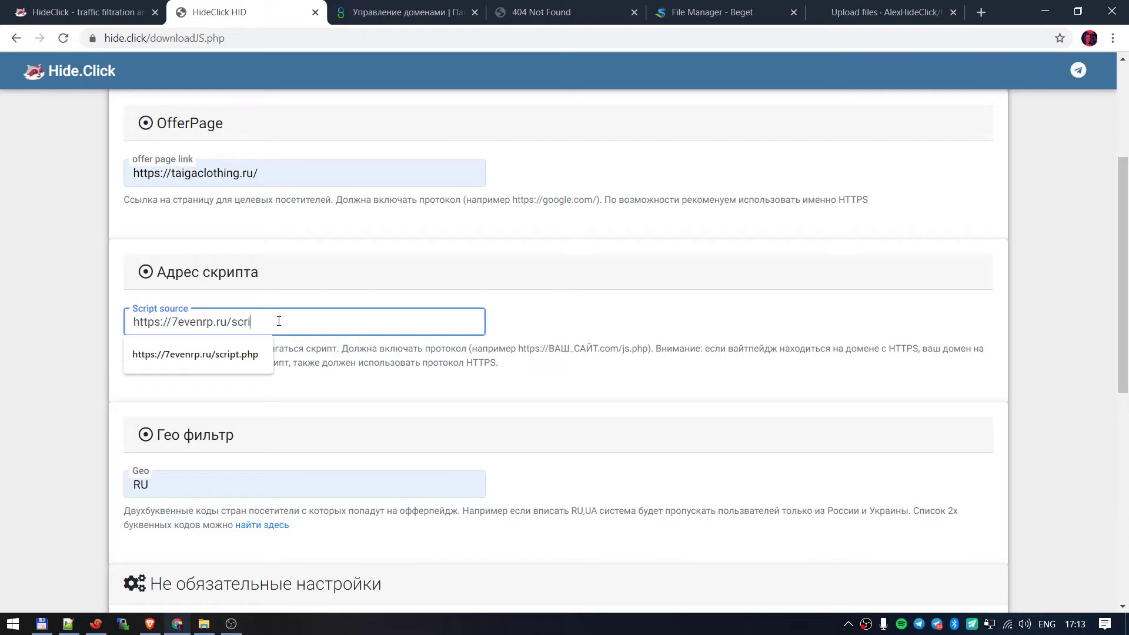
pyautogui.write('cript.php')
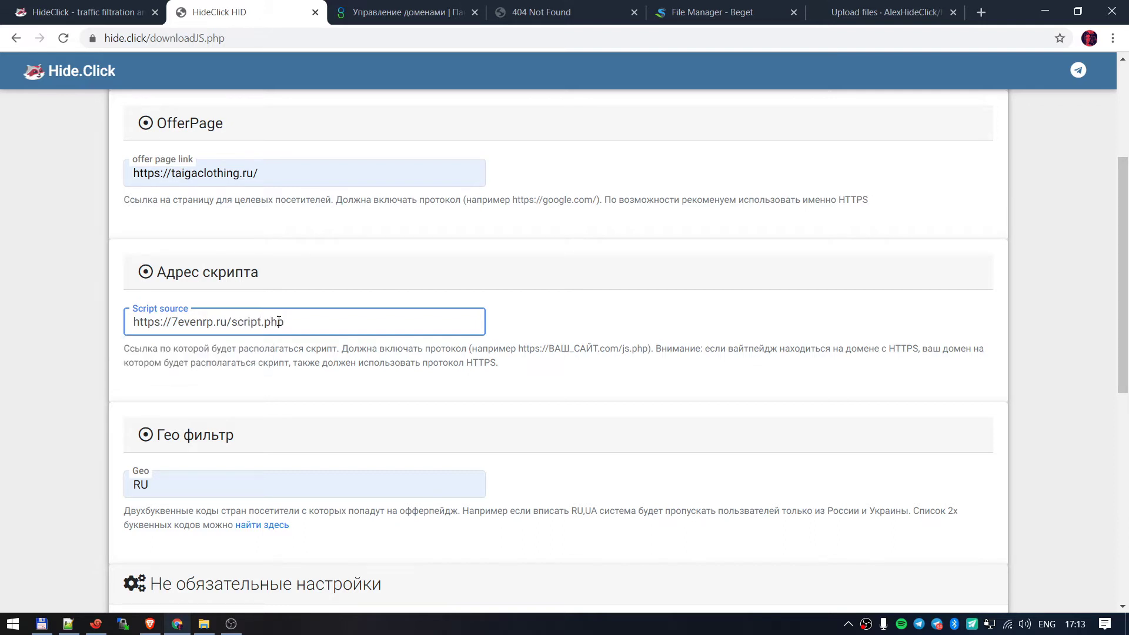
pyautogui.click(411, 265)
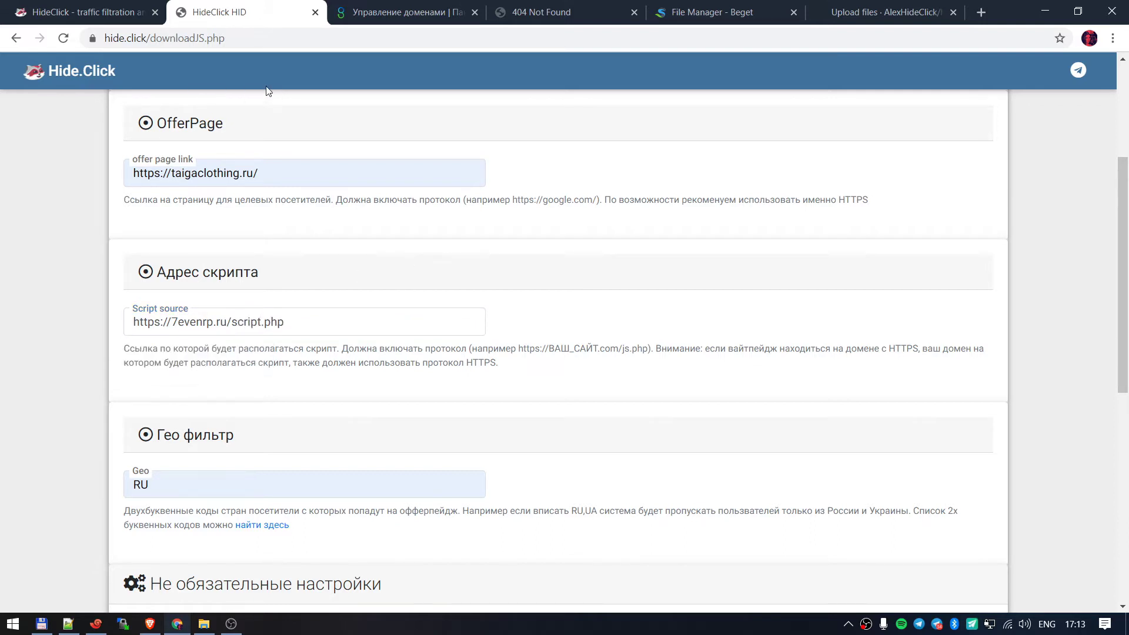
# Step: Check the offer page link and the geo filter, and download the generated PHP script from Hide.Click
pyautogui.doubleClick(181, 179)
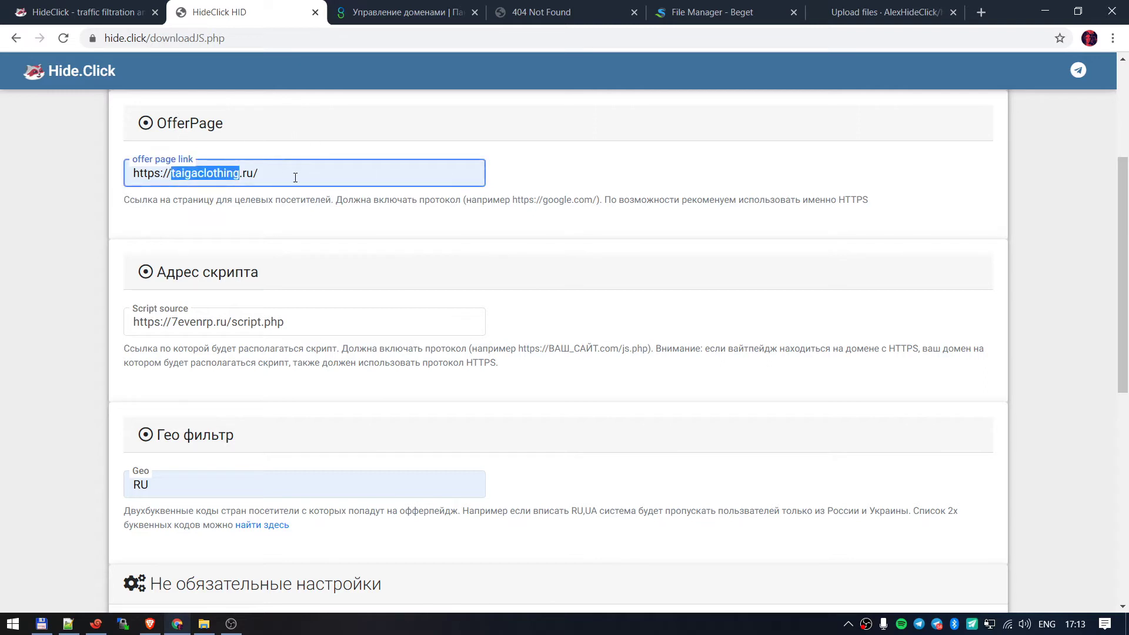
pyautogui.click(292, 176)
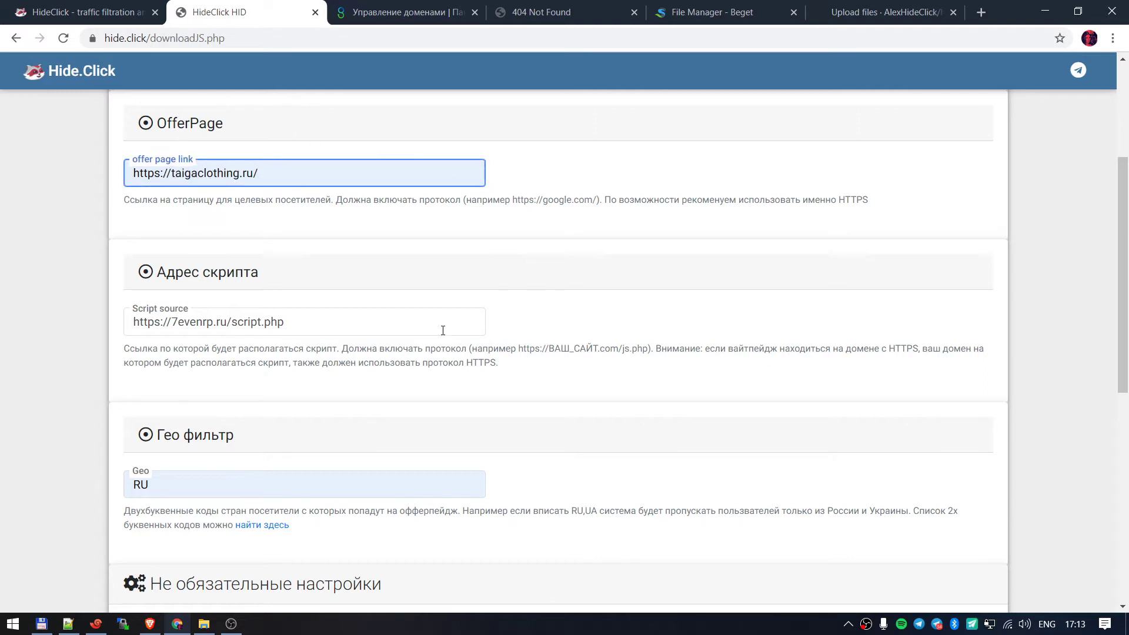
pyautogui.click(160, 475)
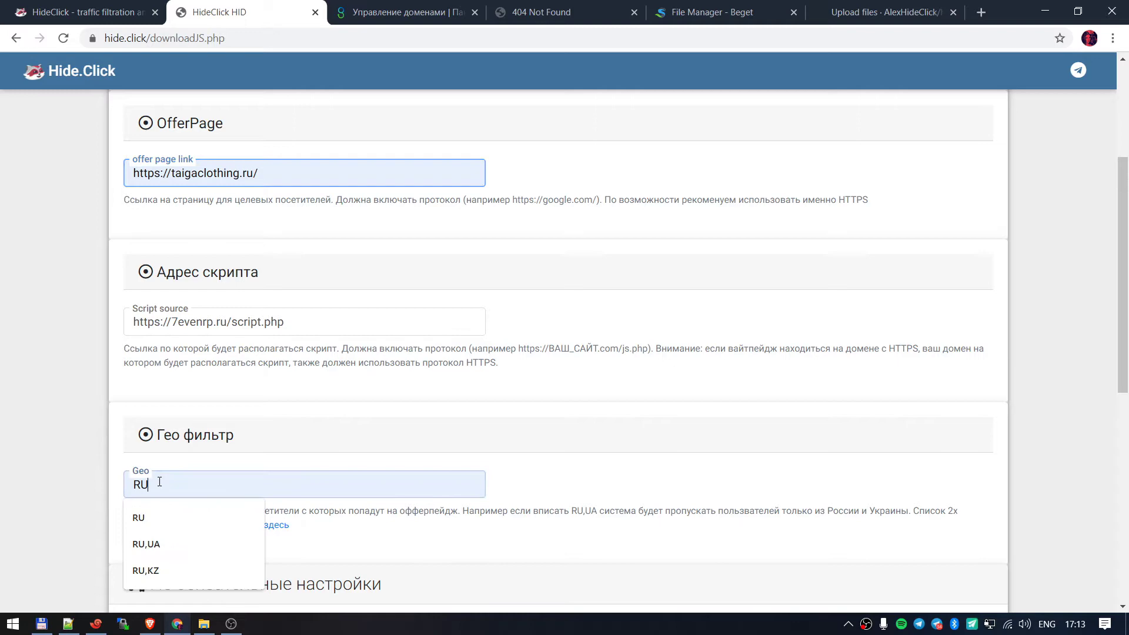
pyautogui.click(659, 423)
pyautogui.scroll(-8, 635, 408)
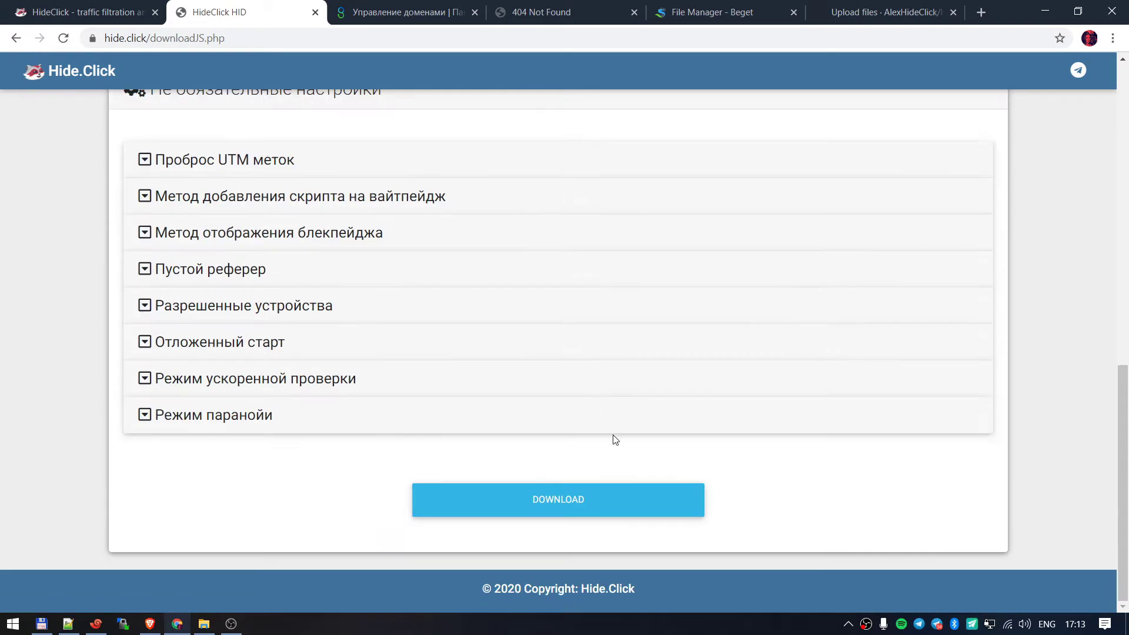
pyautogui.click(523, 497)
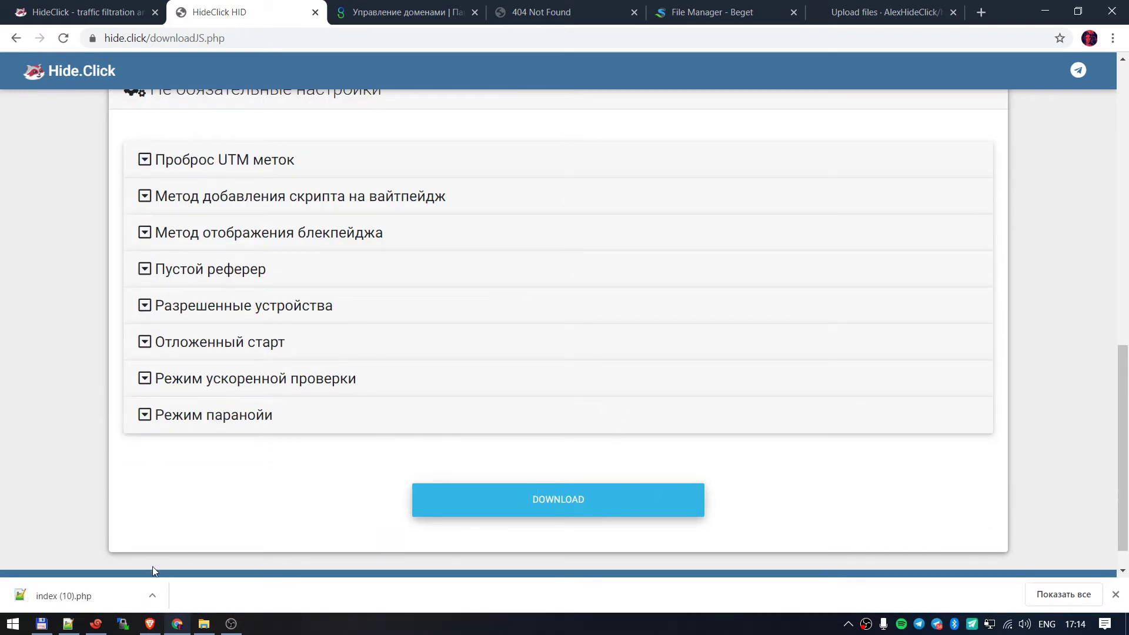
# Step: Check the file name in the script source address, and upload index (10).php to 7evenrp.ru/public_html in the Beget file manager
pyautogui.scroll(8, 327, 482)
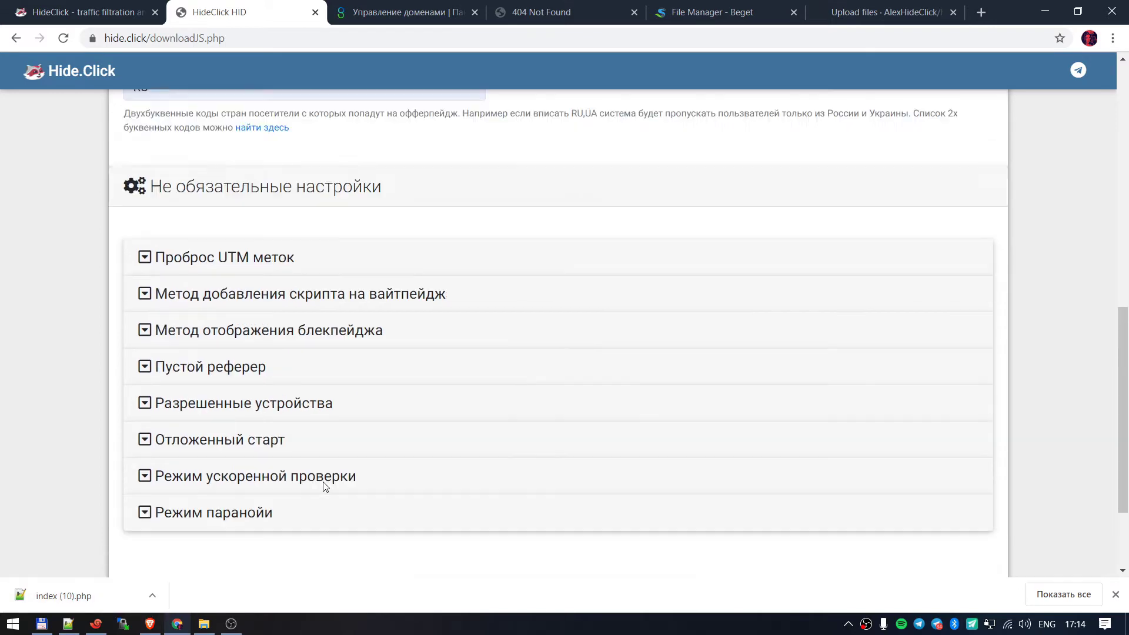
pyautogui.moveTo(285, 268); pyautogui.dragTo(235, 274)
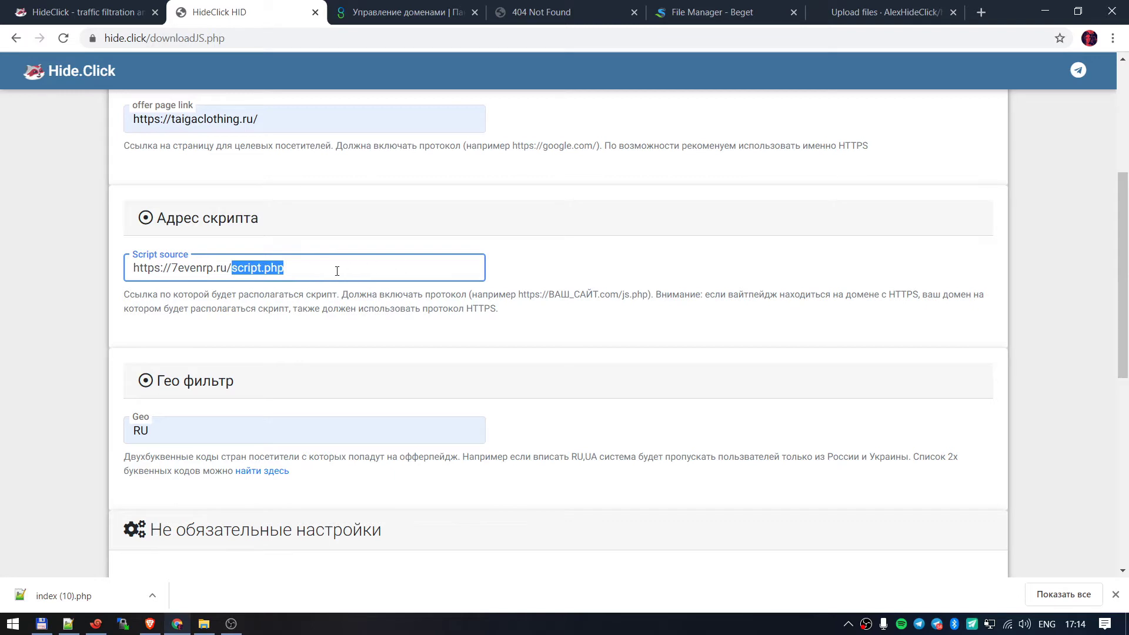
pyautogui.click(726, 7)
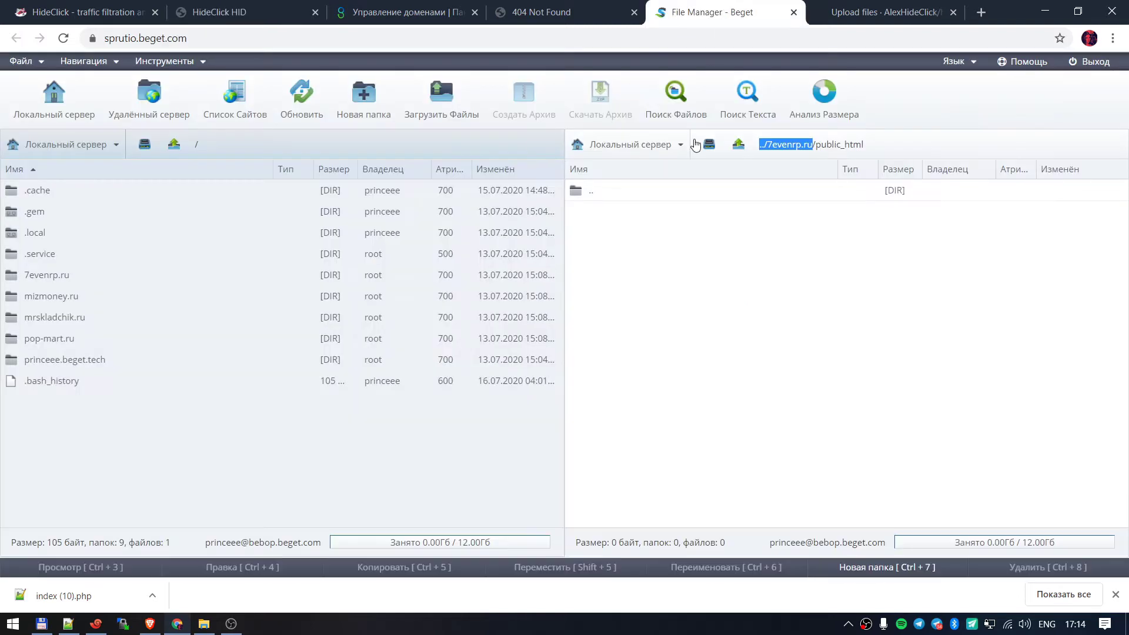
pyautogui.rightClick(649, 338)
pyautogui.click(707, 389)
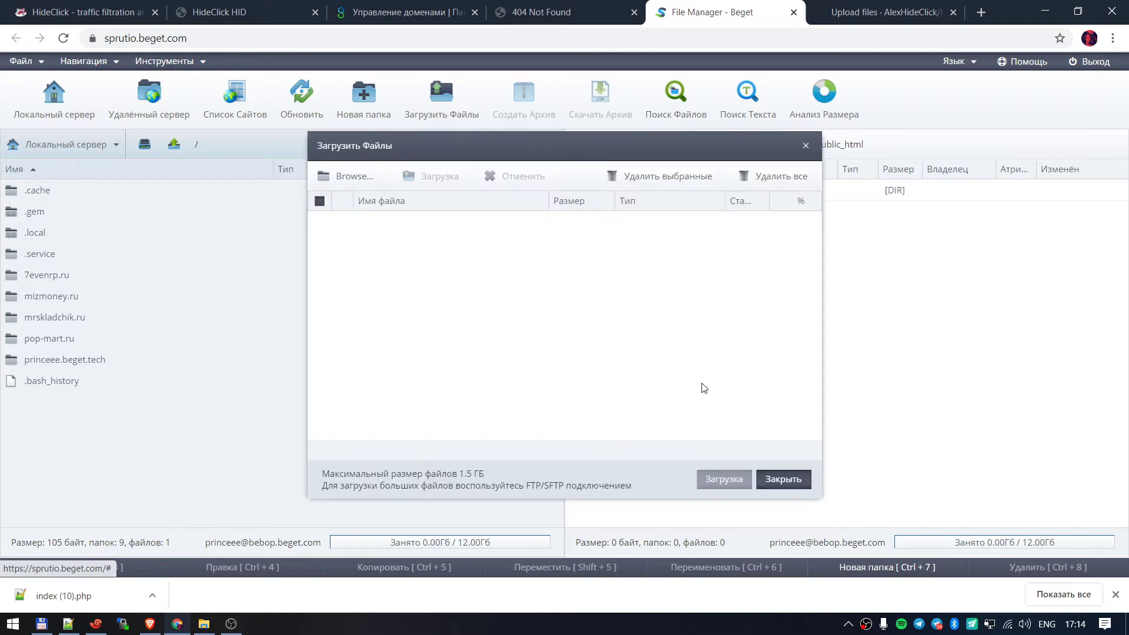
pyautogui.click(356, 181)
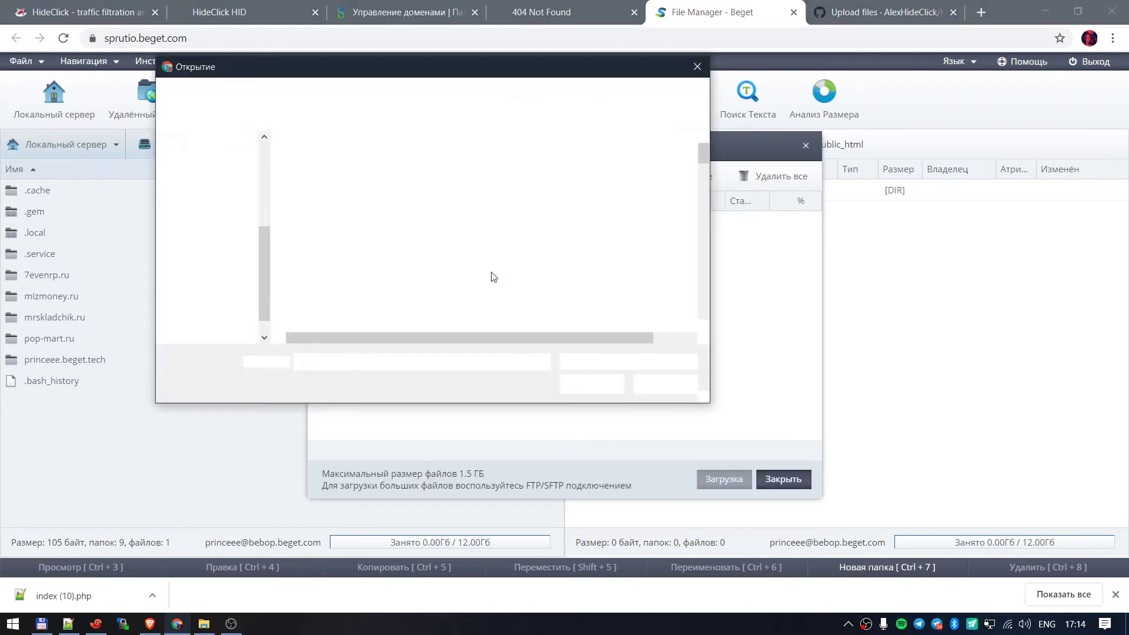
pyautogui.click(352, 165)
pyautogui.click(592, 385)
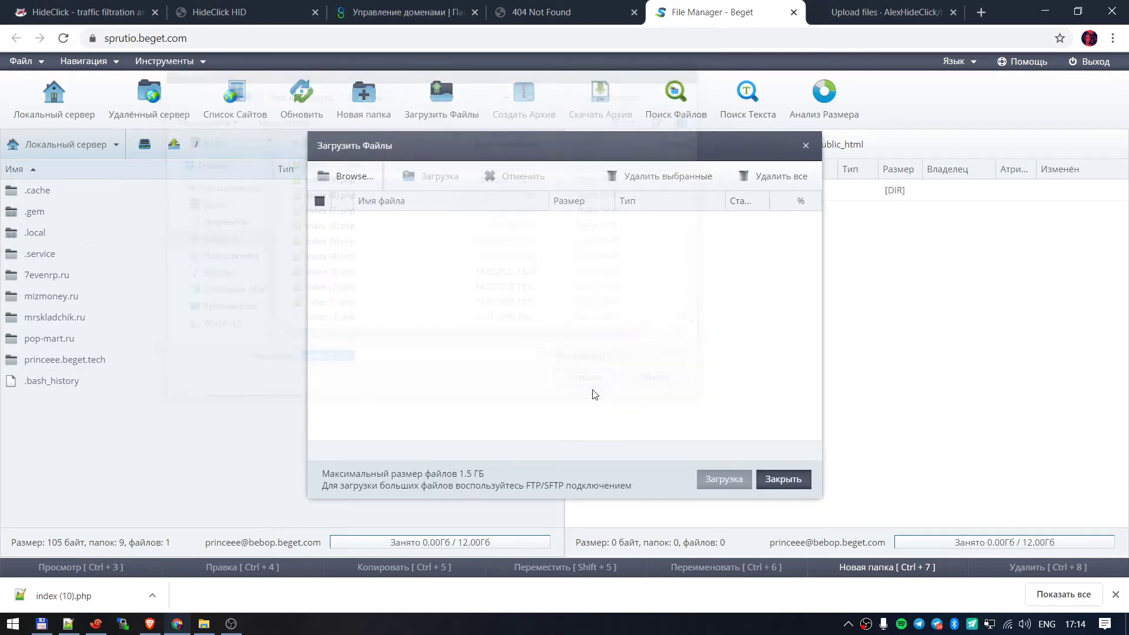
pyautogui.click(734, 479)
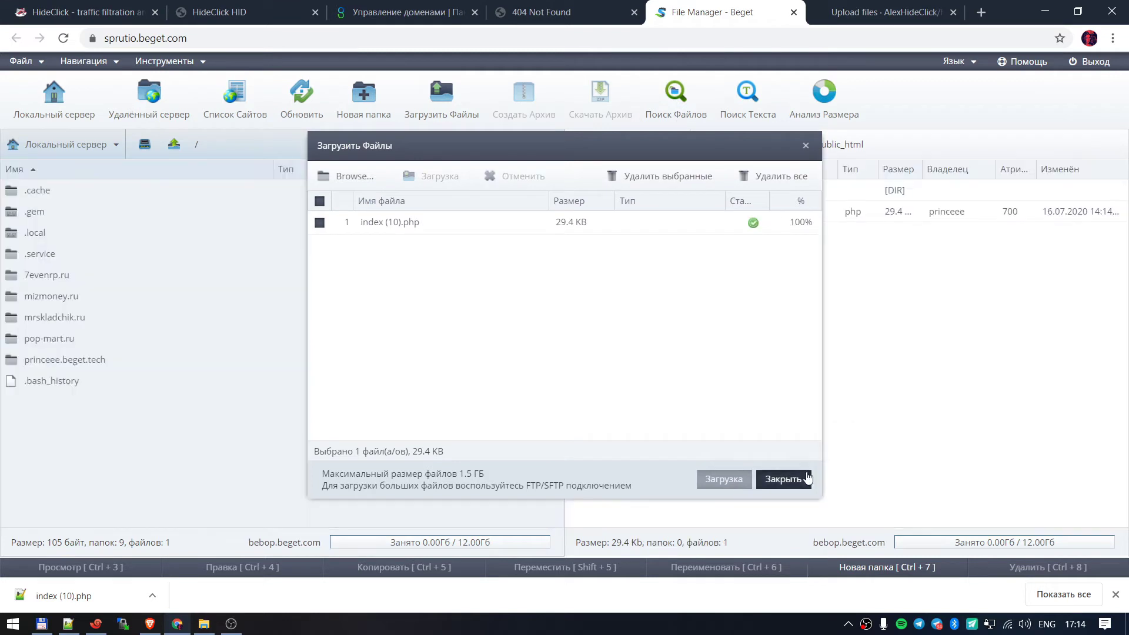
pyautogui.click(790, 478)
# Step: Rename the uploaded index (10).php file in public_html as script.php
pyautogui.rightClick(628, 219)
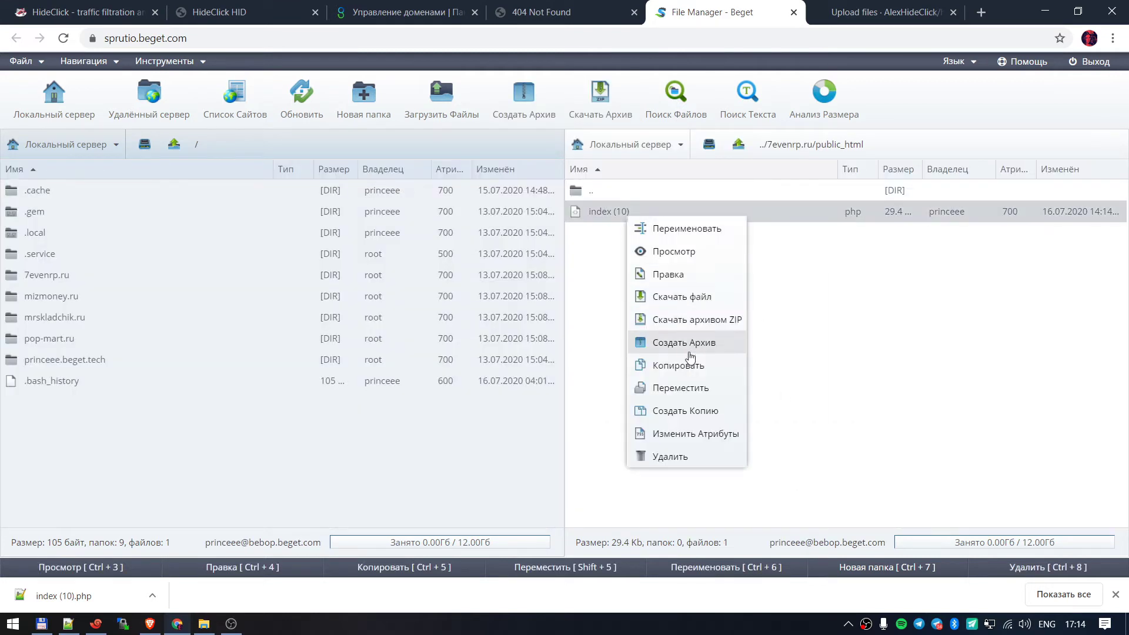
pyautogui.click(654, 227)
pyautogui.write('script.php')
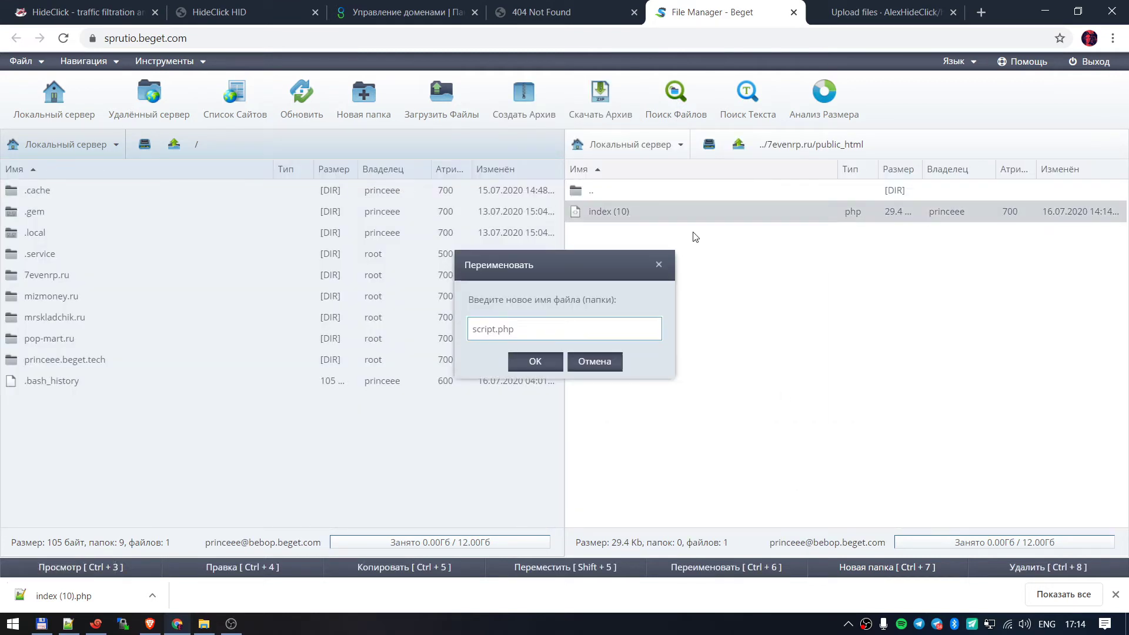
pyautogui.press('Return')
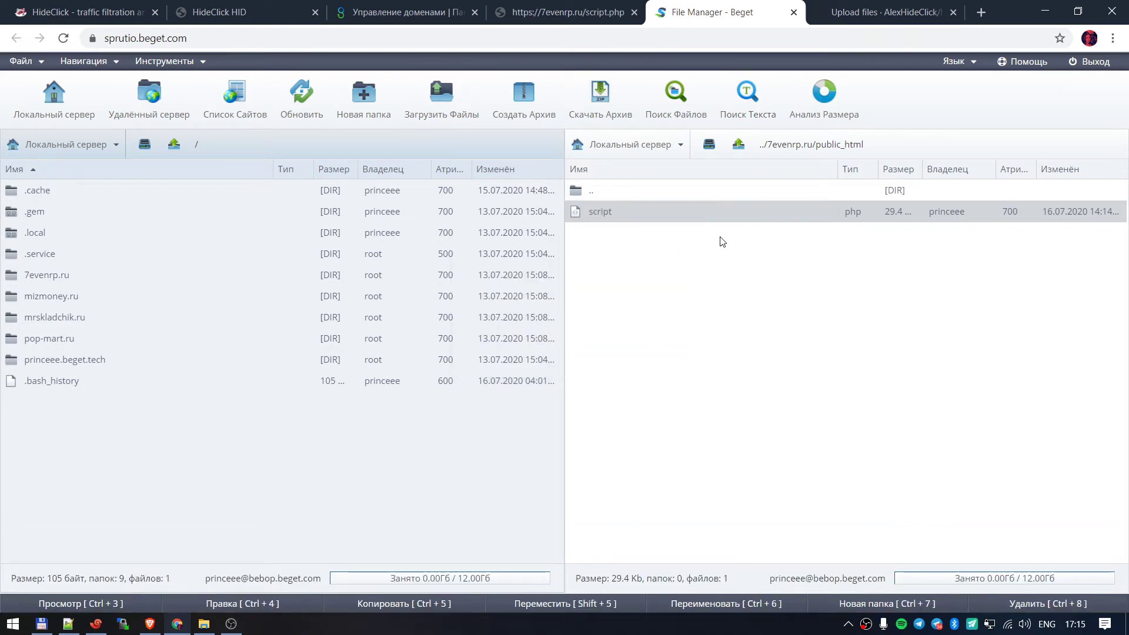
# Step: Check the configuration on the 7evenrp.ru/script.php page and copy its JavaScript code for the white page
pyautogui.hotkey('ctrl', 'shift', 'Tab')
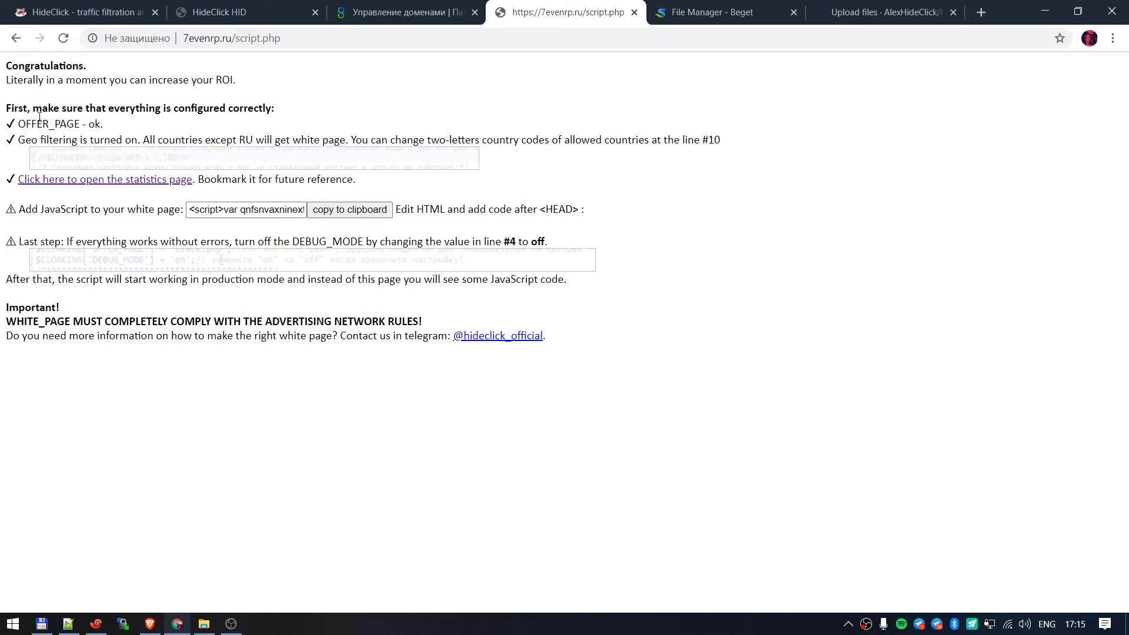
pyautogui.moveTo(26, 123); pyautogui.dragTo(134, 126)
pyautogui.click(167, 134)
pyautogui.click(205, 215)
pyautogui.click(352, 212)
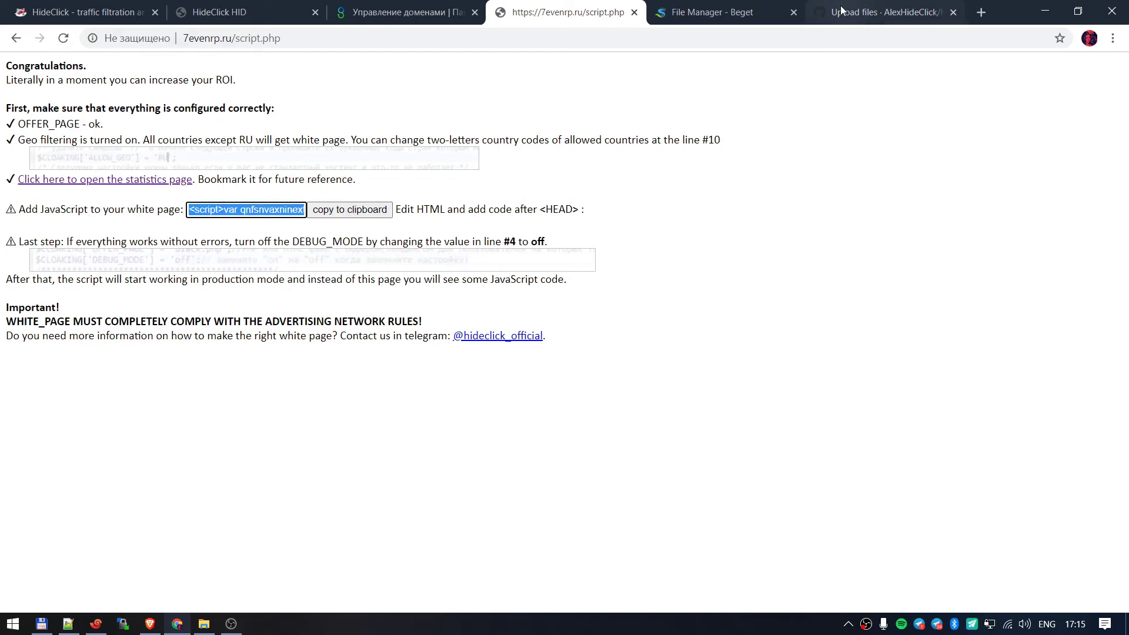
# Step: Commit the uploaded files to the hidetest repository on GitHub and open index.html
pyautogui.click(841, 10)
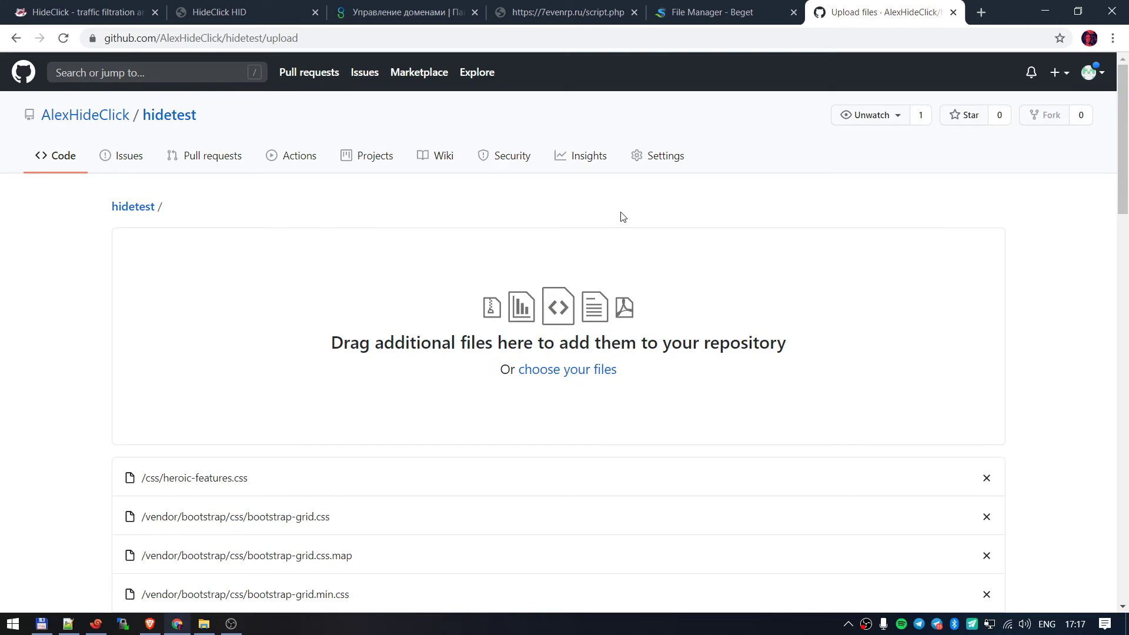
pyautogui.scroll(-20, 623, 216)
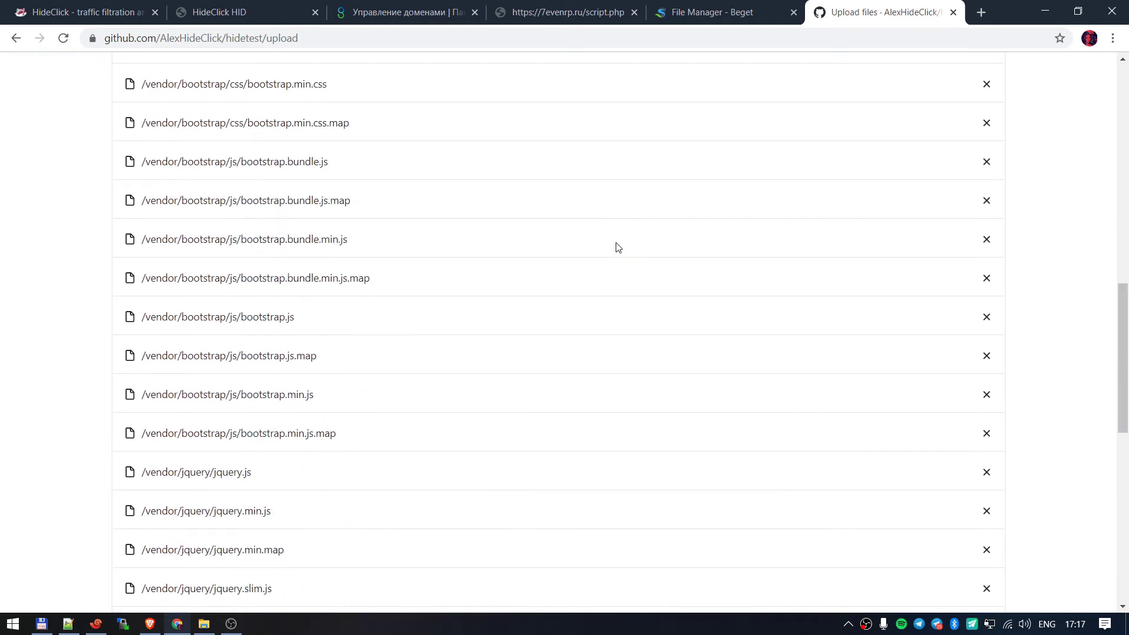
pyautogui.click(227, 492)
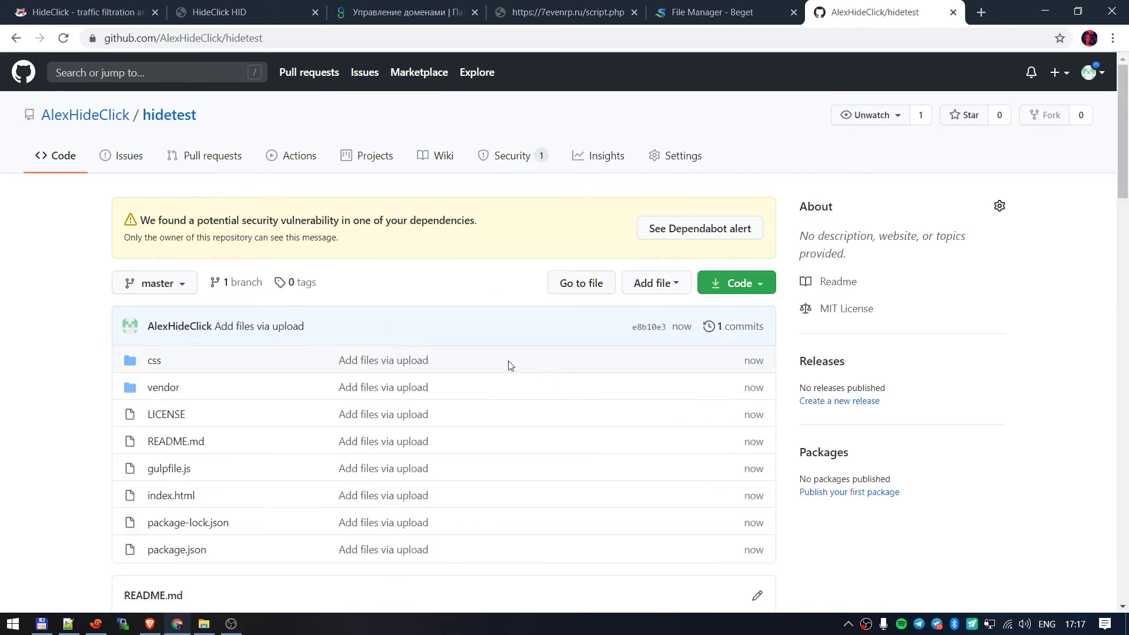
pyautogui.click(171, 497)
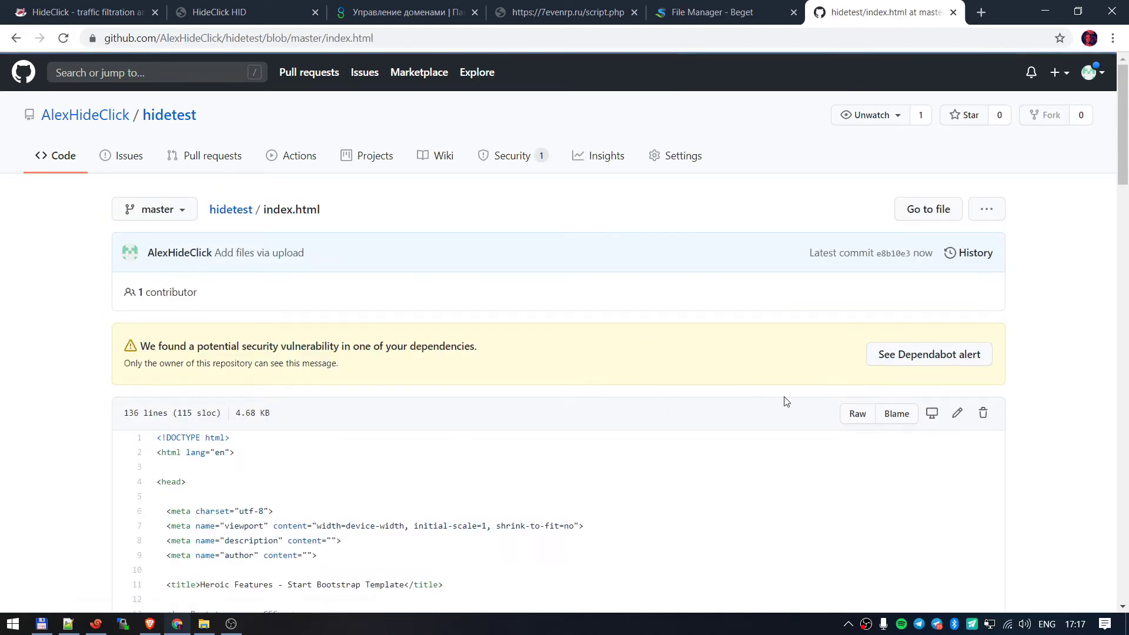
# Step: Paste the copied JavaScript code on line 5 of index.html, inside the head, and commit the change directly to the master branch
pyautogui.click(956, 412)
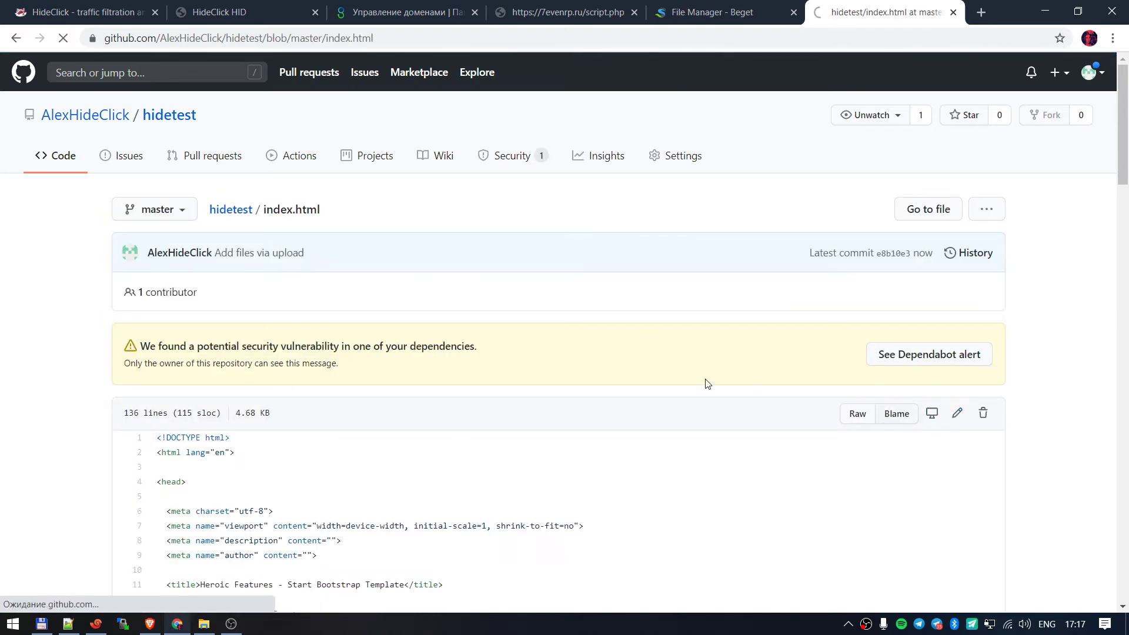
pyautogui.click(167, 336)
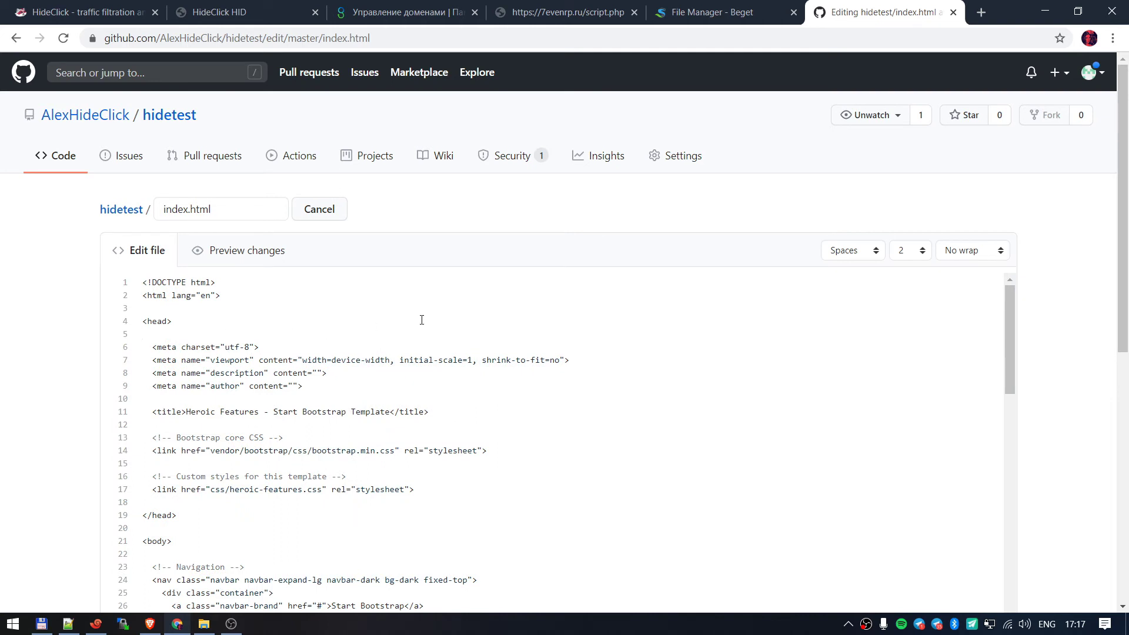
pyautogui.hotkey('ctrl', 'v')
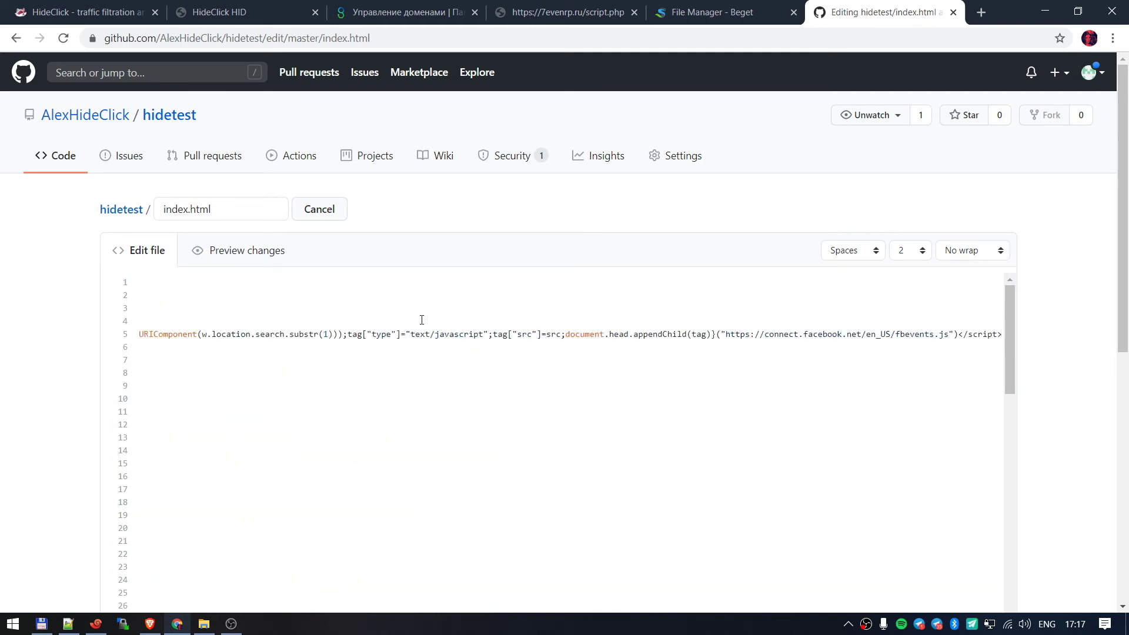
pyautogui.scroll(-8, 1050, 364)
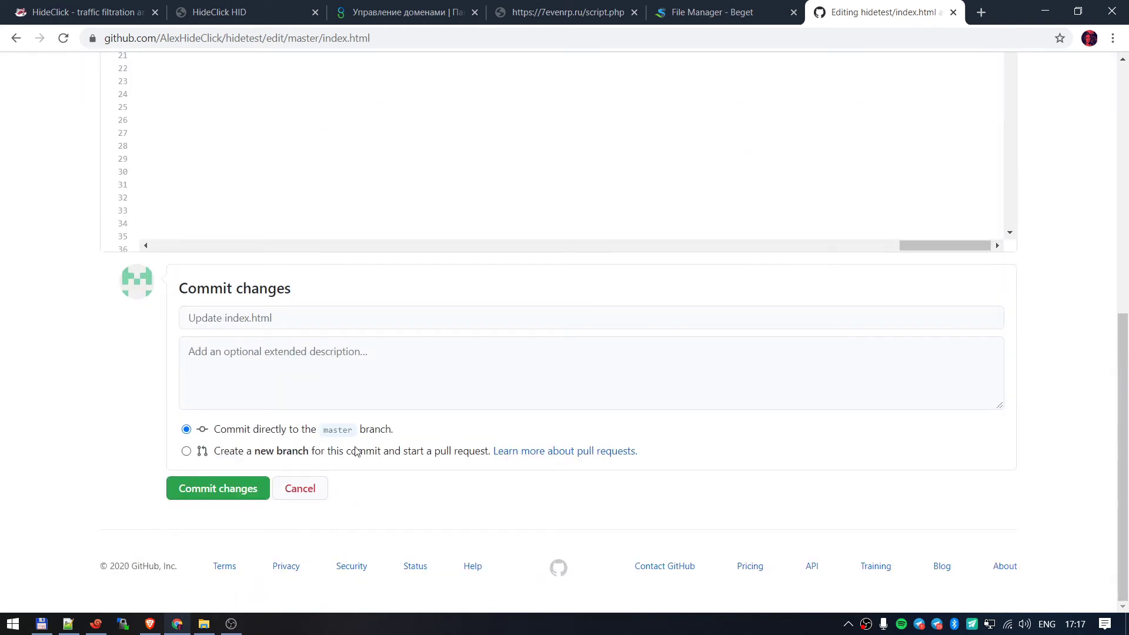
pyautogui.click(237, 486)
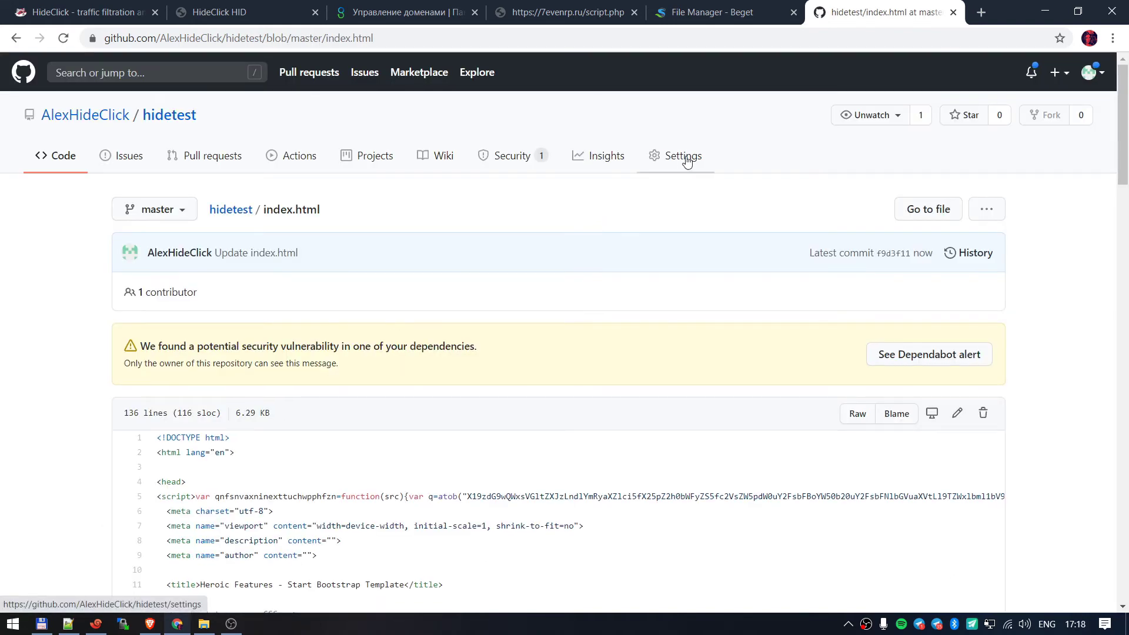
# Step: Enable GitHub Pages for the hidetest repository with the master branch as source, and find the published site address
pyautogui.click(686, 159)
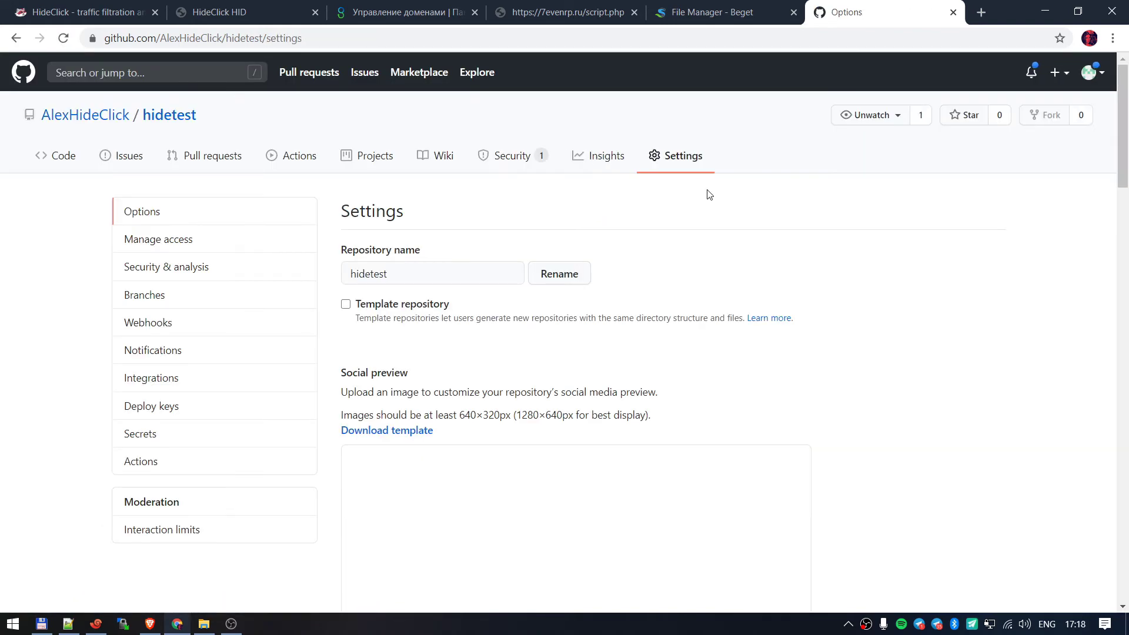
pyautogui.scroll(-20, 701, 305)
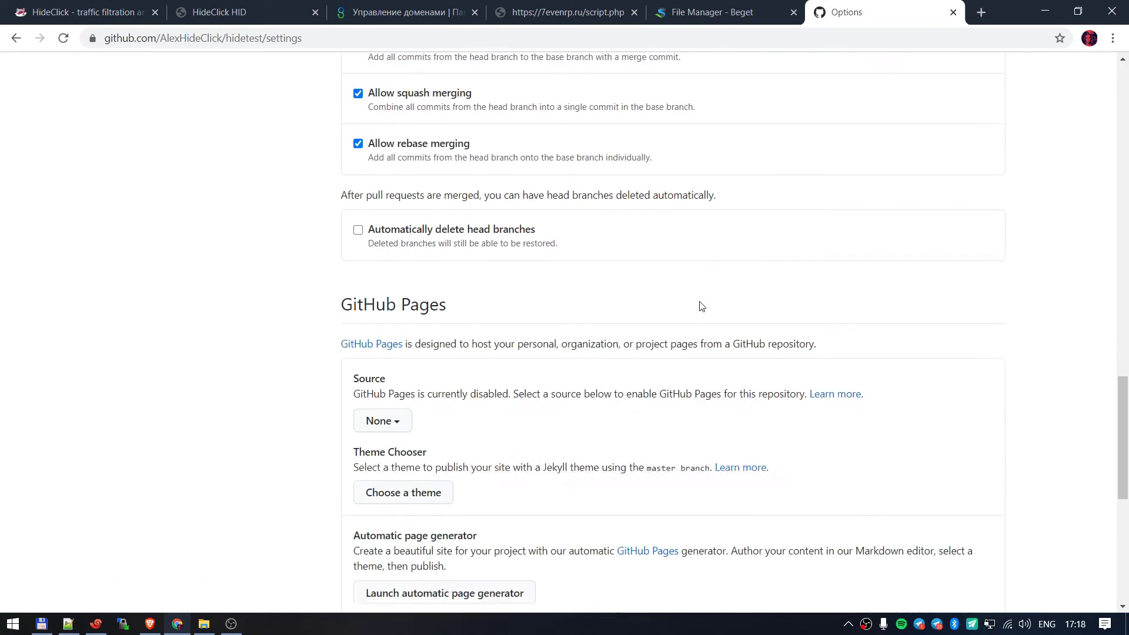
pyautogui.scroll(-1, 701, 306)
pyautogui.scroll(-2, 364, 347)
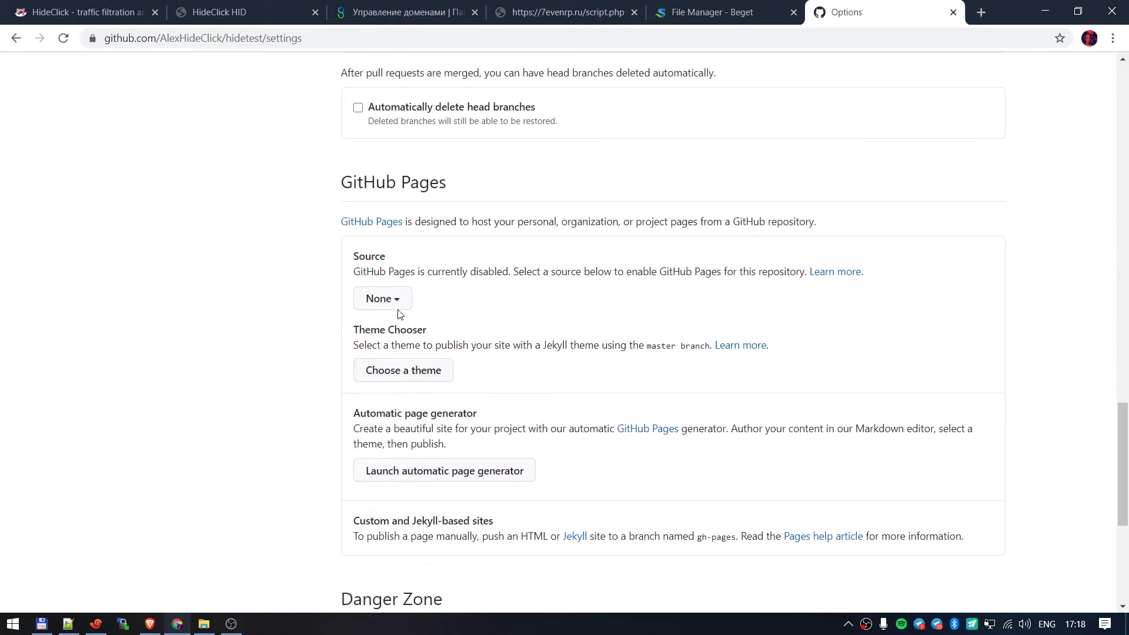
pyautogui.click(395, 303)
pyautogui.click(500, 359)
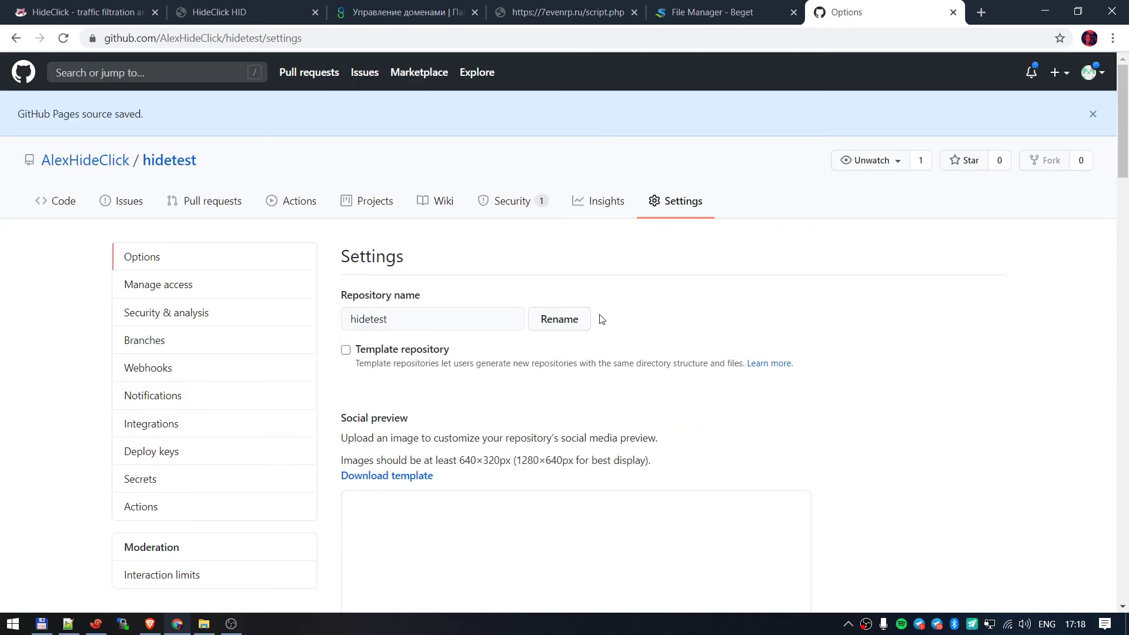
pyautogui.scroll(-20, 599, 317)
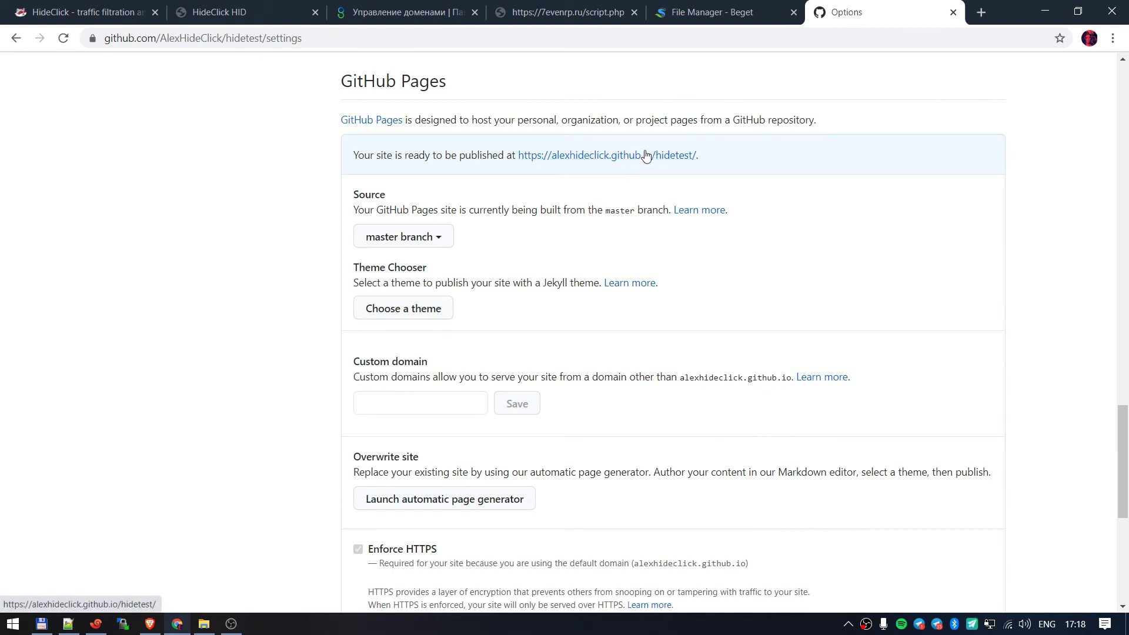
# Step: Set DEBUG_MODE to 'off' in script.php in the Beget file manager and save the file
pyautogui.click(695, 5)
pyautogui.doubleClick(595, 217)
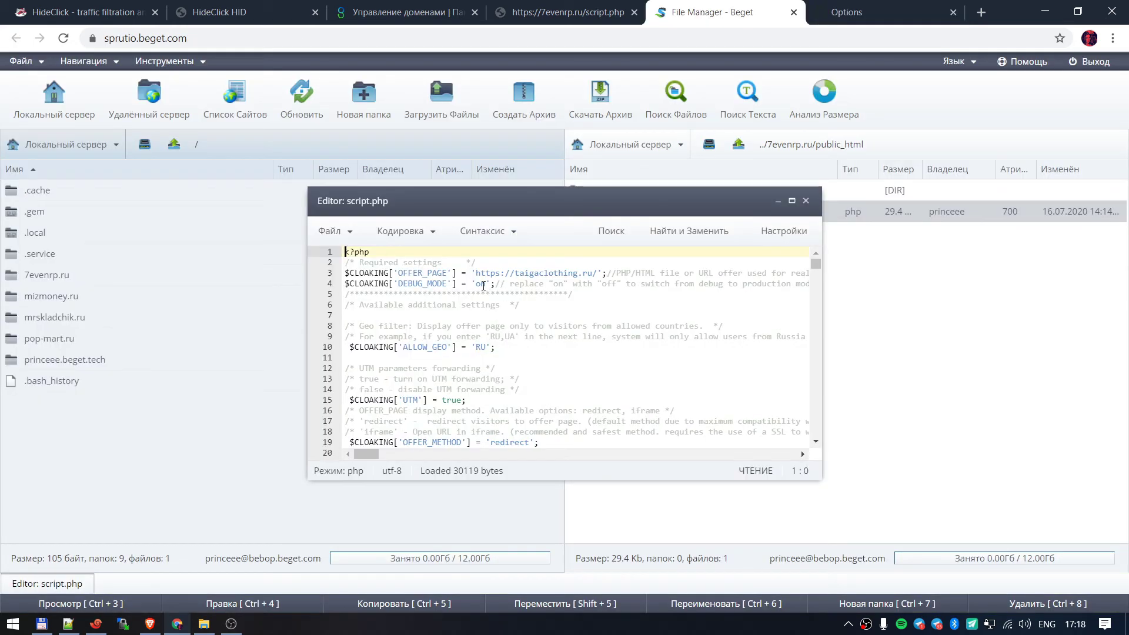
pyautogui.click(484, 284)
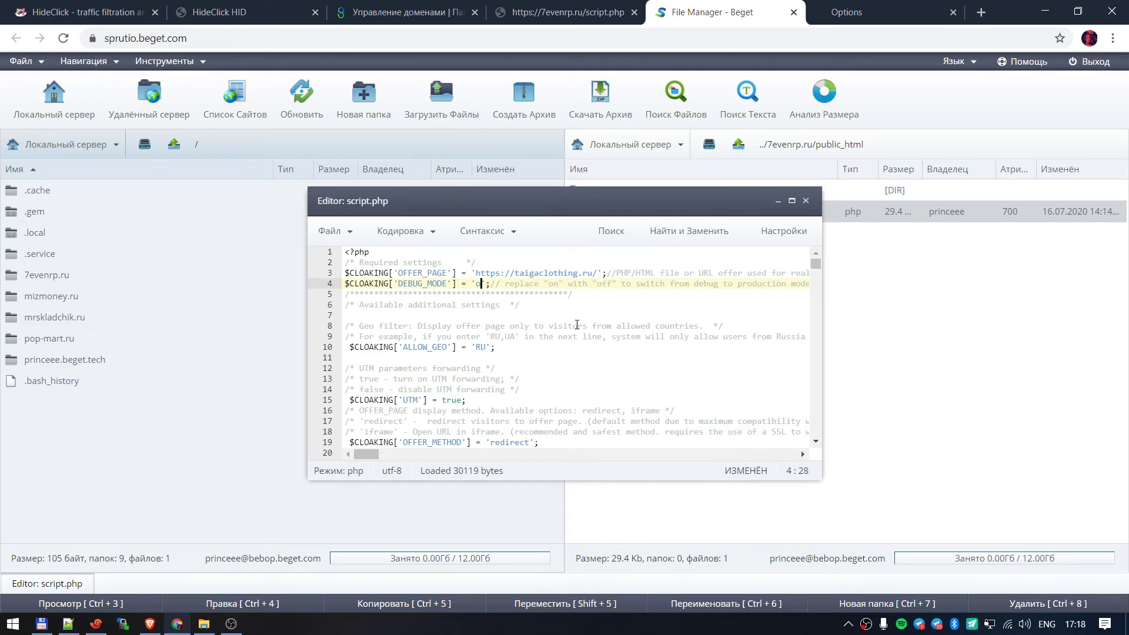
pyautogui.press('BackSpace')
pyautogui.write('ff')
pyautogui.click(329, 231)
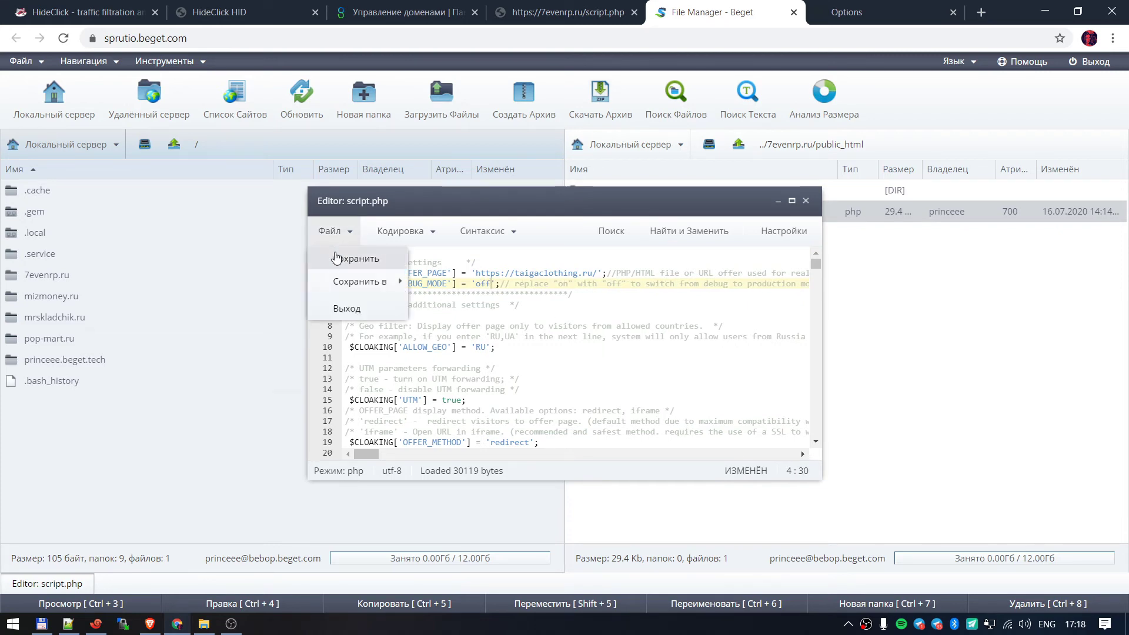
pyautogui.click(338, 257)
# Step: Open the published hidetest site from the GitHub Pages settings and look through the page it loads
pyautogui.click(826, 4)
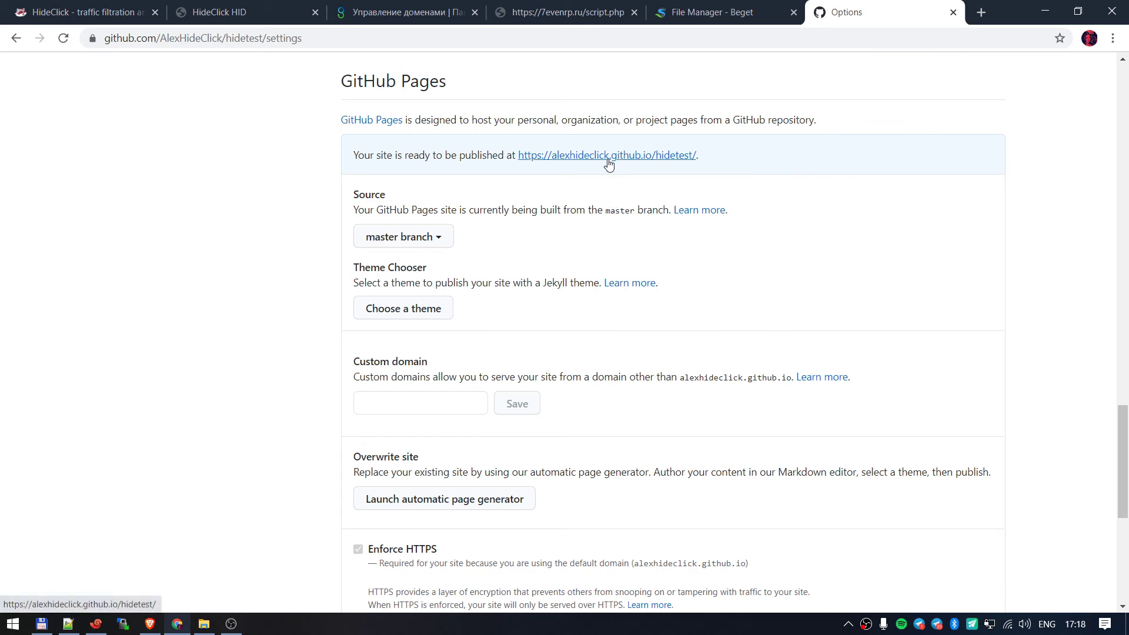
pyautogui.click(645, 156)
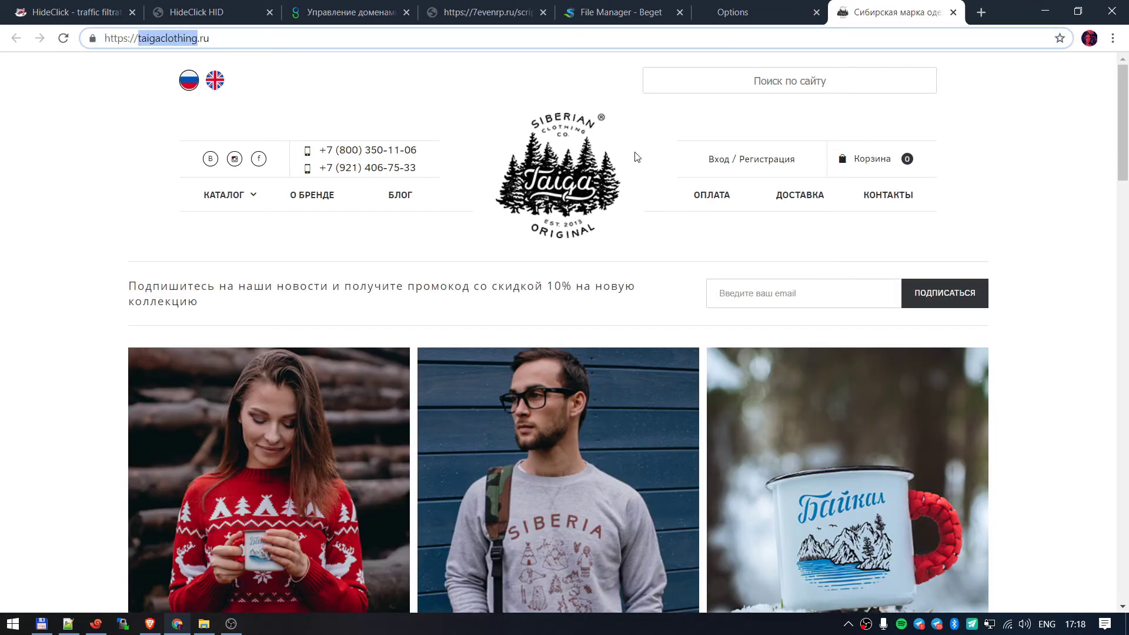
pyautogui.scroll(-8, 1082, 206)
pyautogui.scroll(8, 1066, 235)
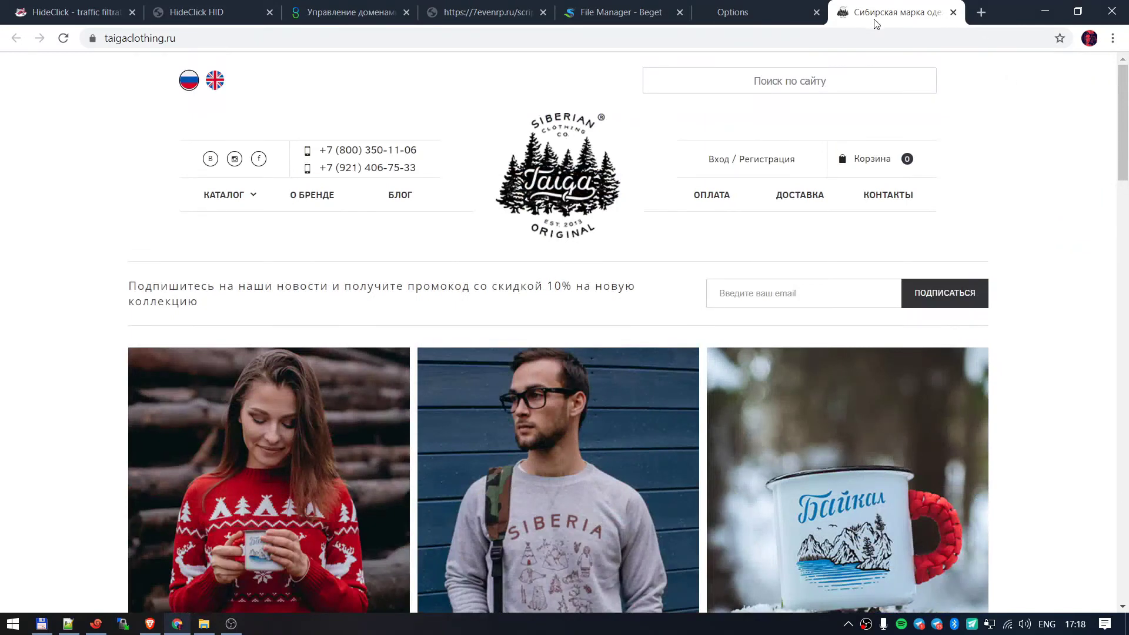
# Step: Set OFFER_METHOD to 'iframe' in script.php in the Beget file manager and save the file
pyautogui.click(643, 11)
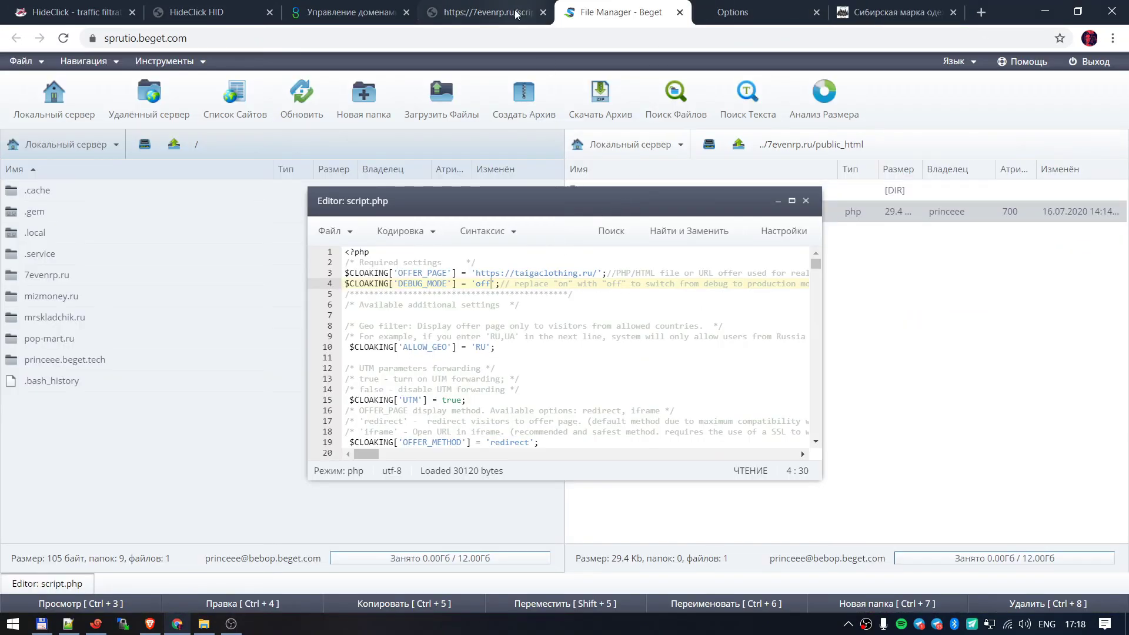
pyautogui.doubleClick(509, 442)
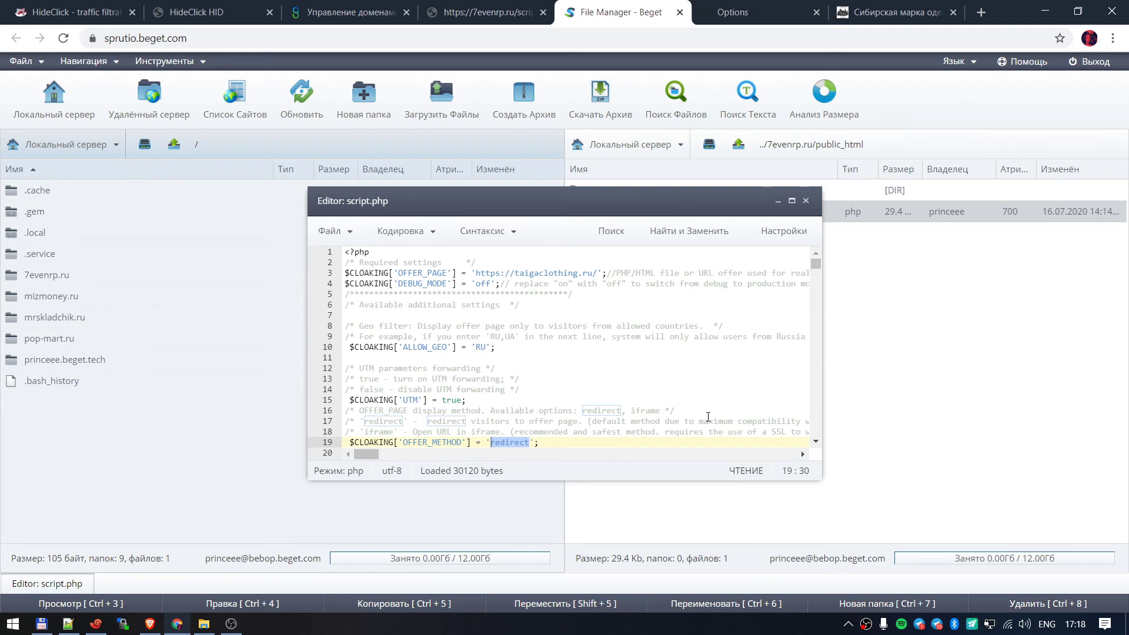
pyautogui.click(529, 444)
pyautogui.write('ifram')
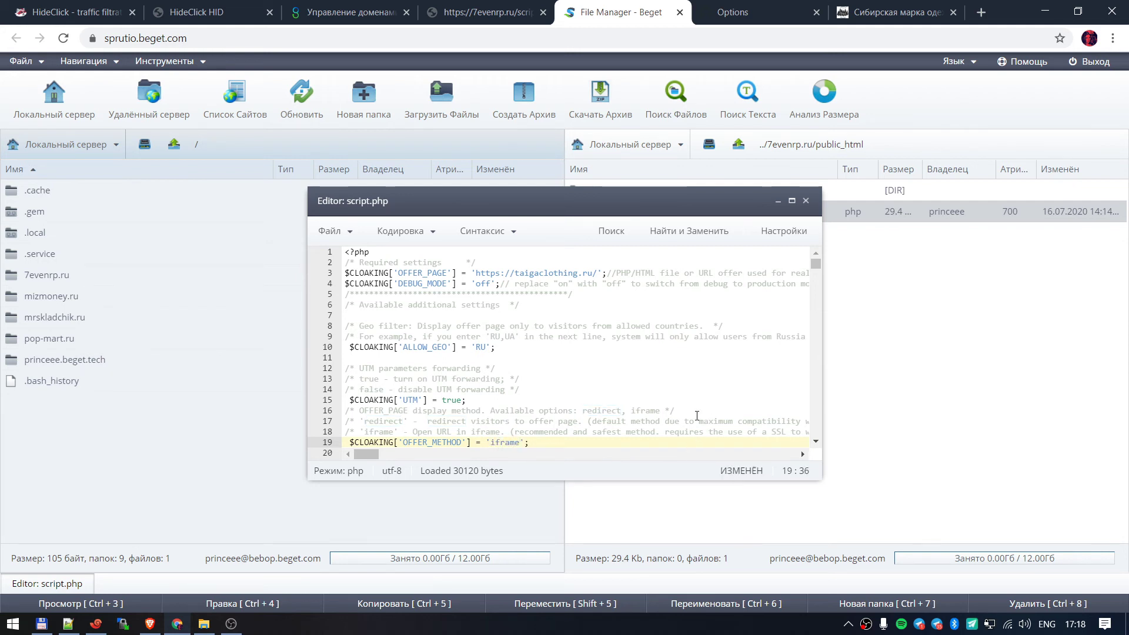
pyautogui.hotkey('ctrl', 's')
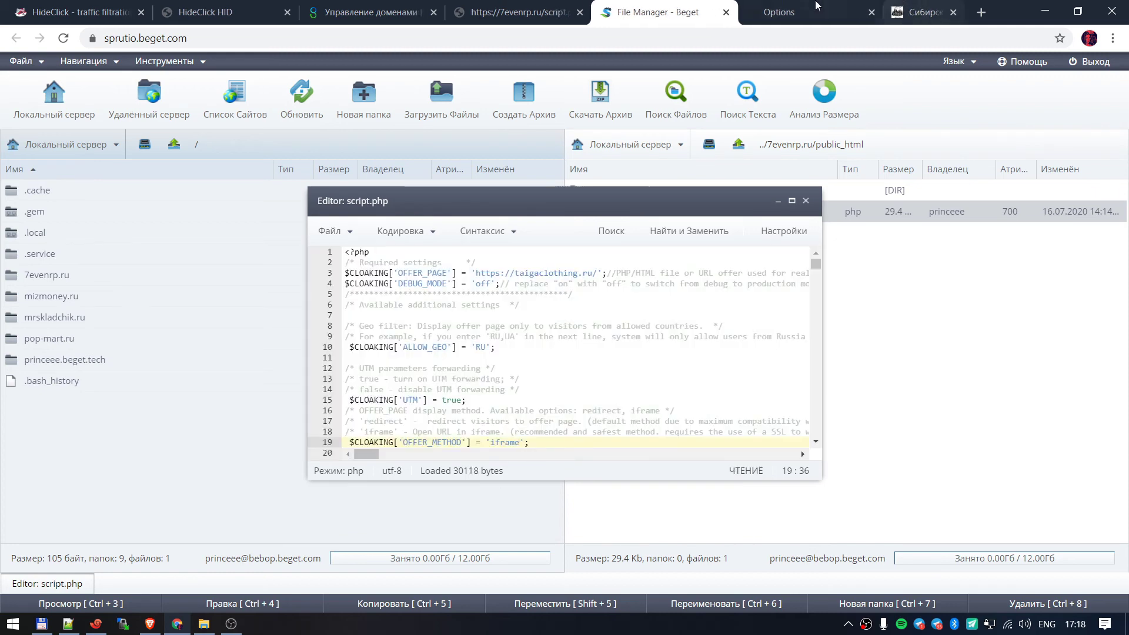
# Step: Reopen the published hidetest site from the GitHub Pages settings and check its address and the displayed offer page
pyautogui.click(816, 7)
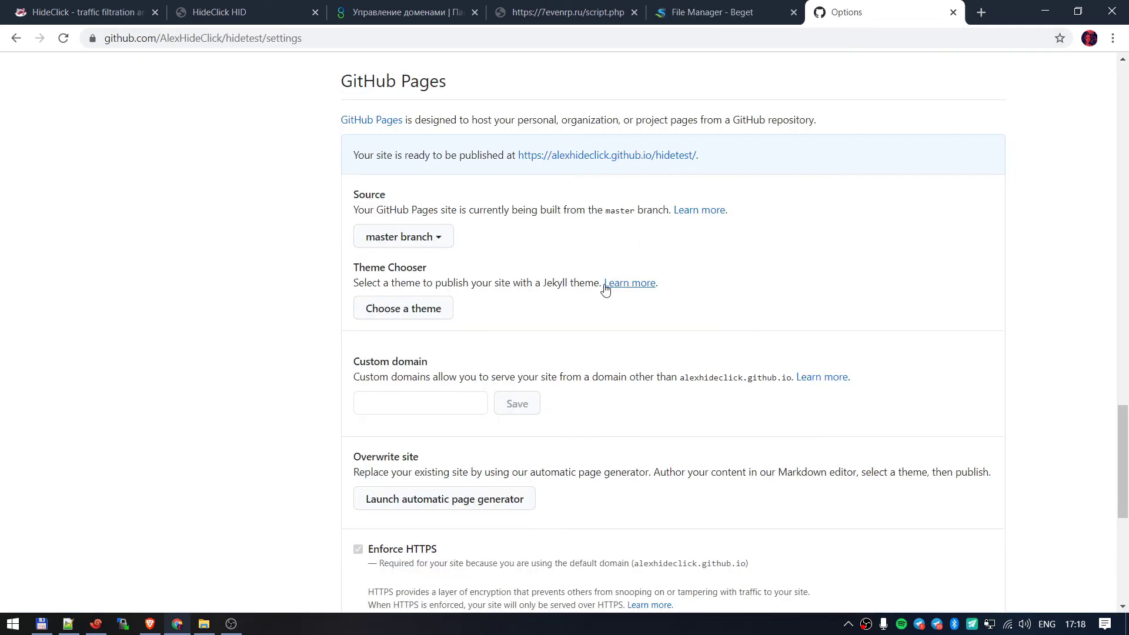
pyautogui.middleClick(649, 158)
pyautogui.click(937, 7)
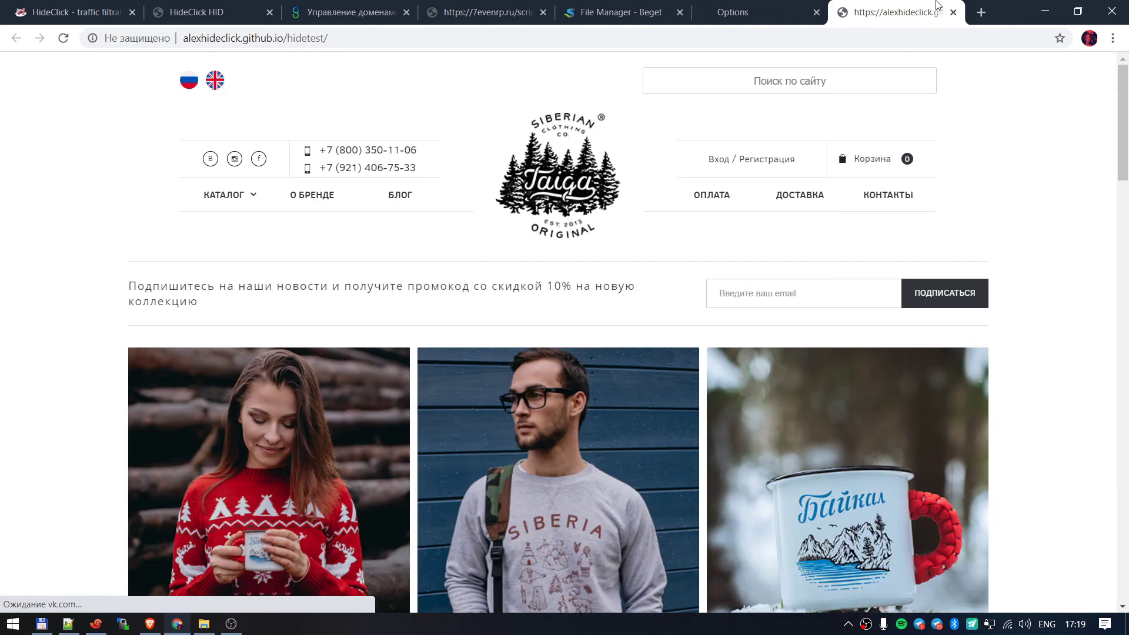
pyautogui.click(249, 39)
pyautogui.click(276, 39)
pyautogui.scroll(-8, 612, 212)
pyautogui.scroll(8, 617, 226)
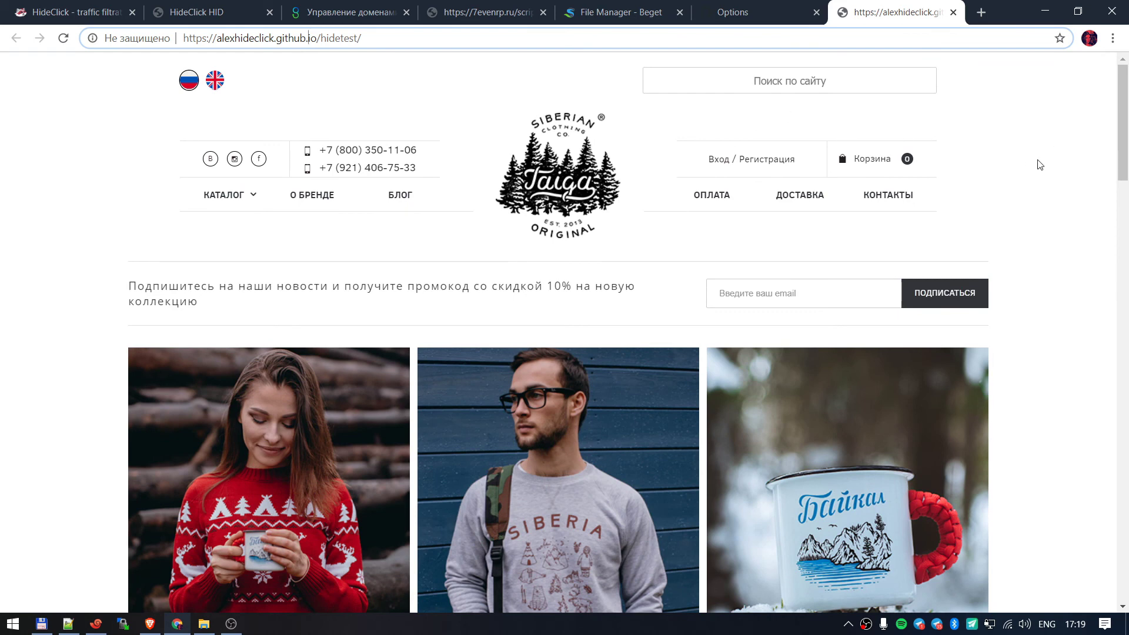
# Step: Review the optional settings on the Hide.Click script download page and return to the Hide.Click main page
pyautogui.click(206, 11)
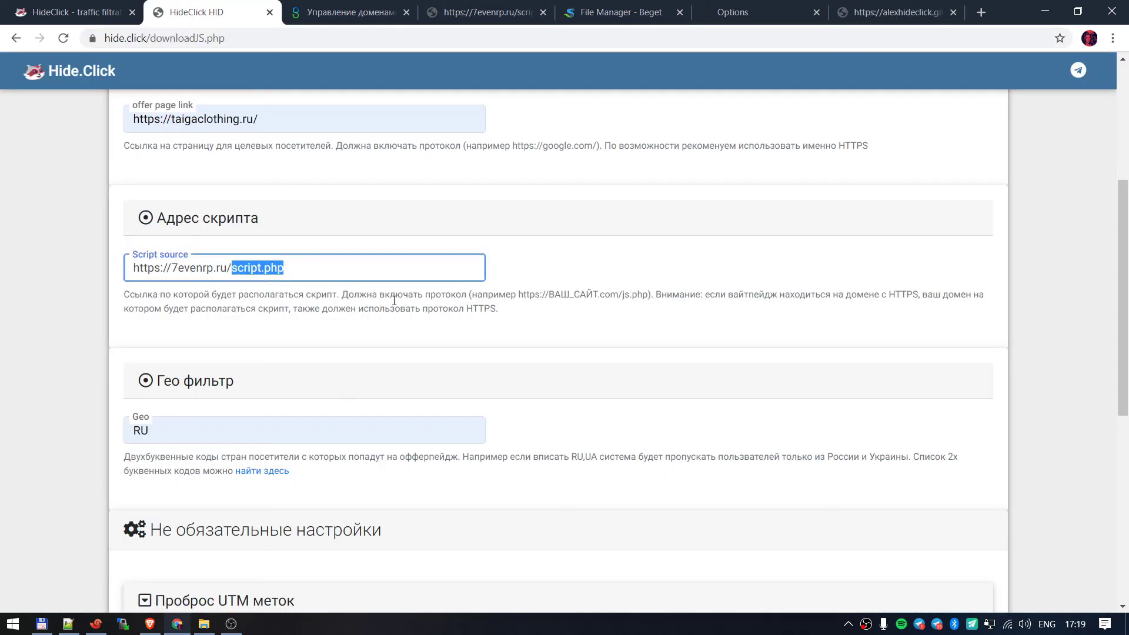
pyautogui.scroll(-6, 424, 342)
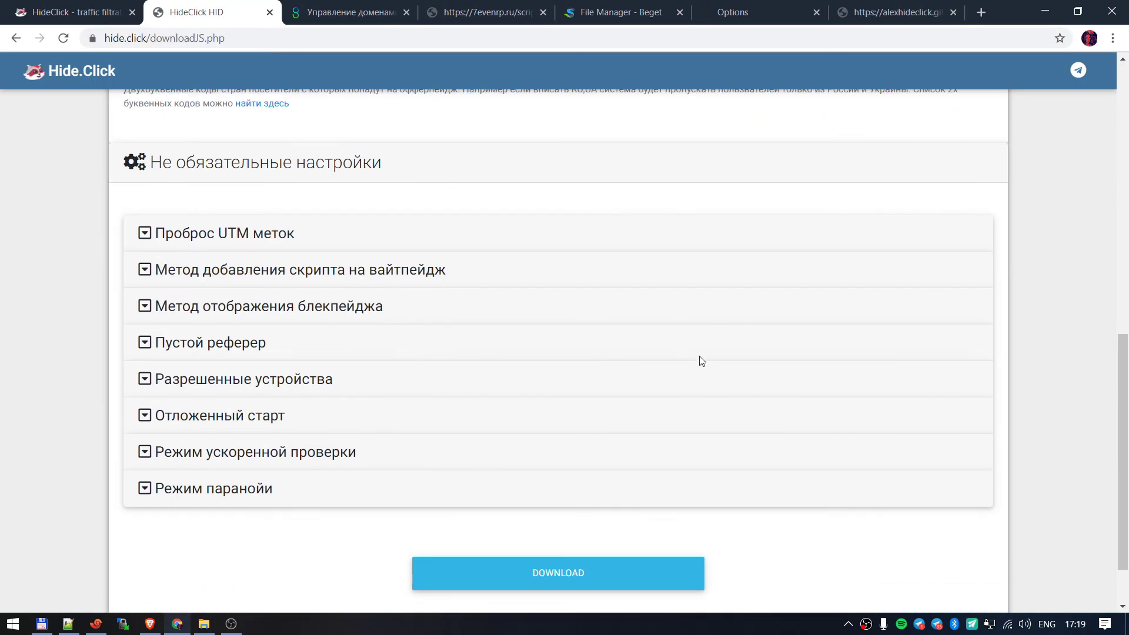
pyautogui.click(89, 10)
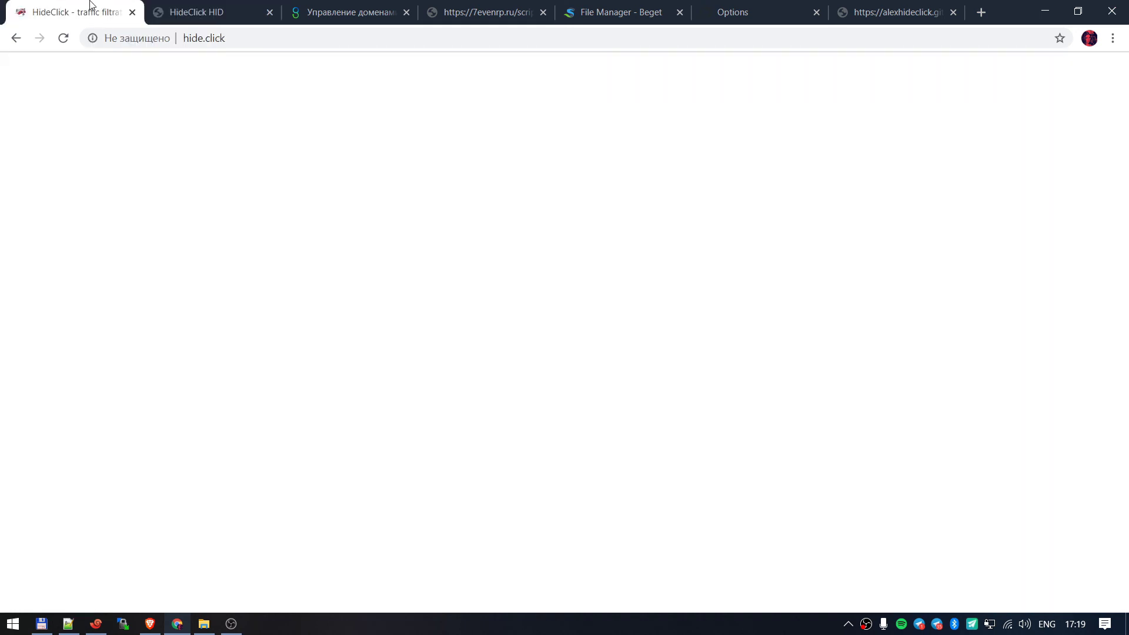